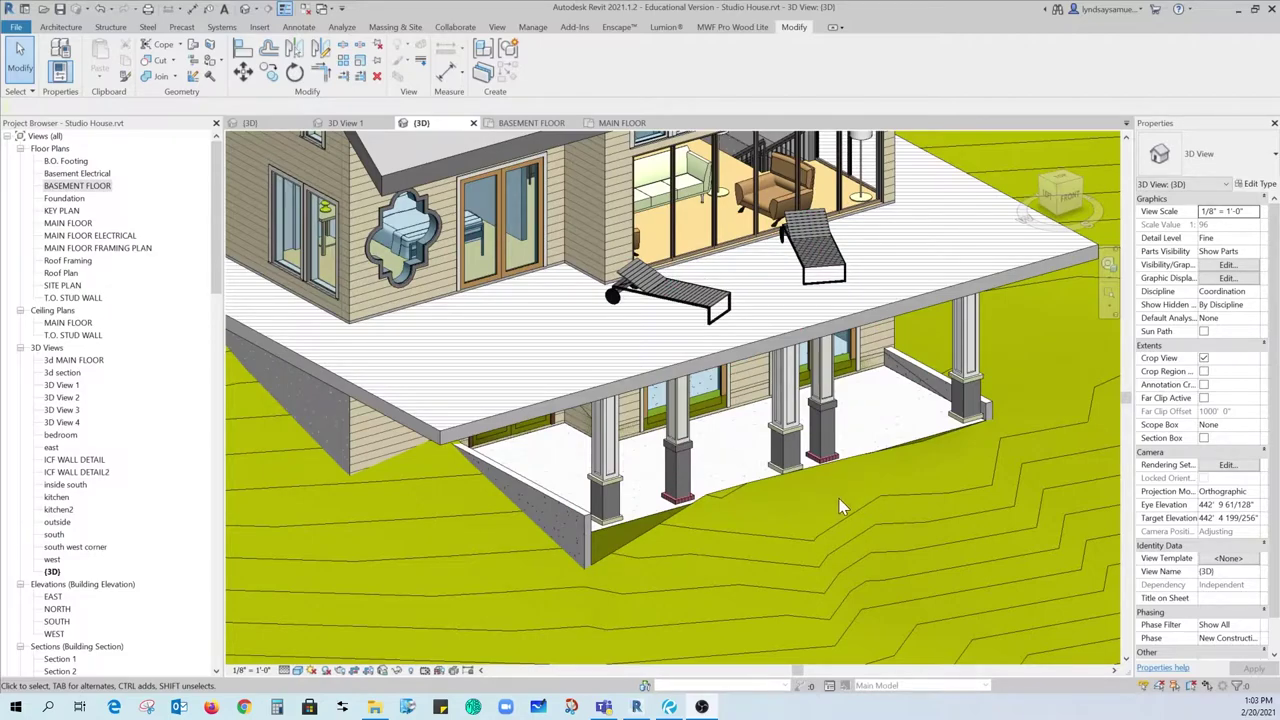
Delete the wrap around the middle deck column to inspect the timber post inside, and undo the deletion
scroll(698, 523, up, 3)
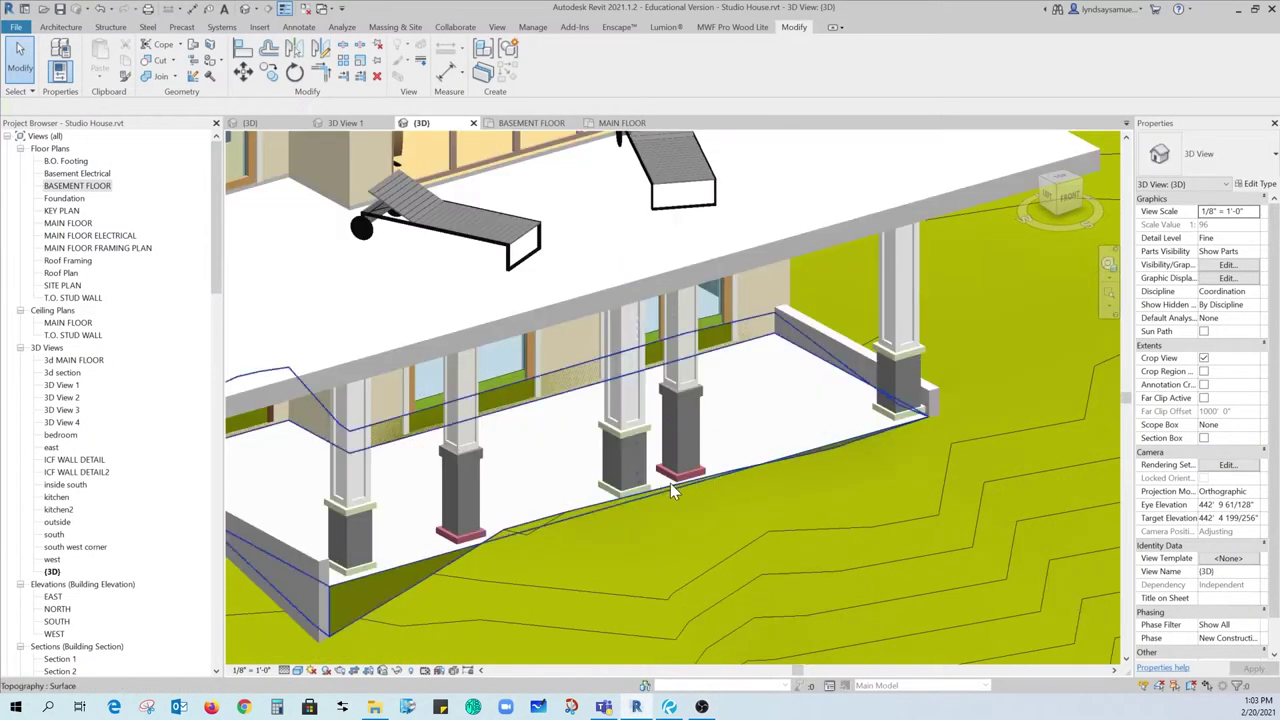
click(627, 455)
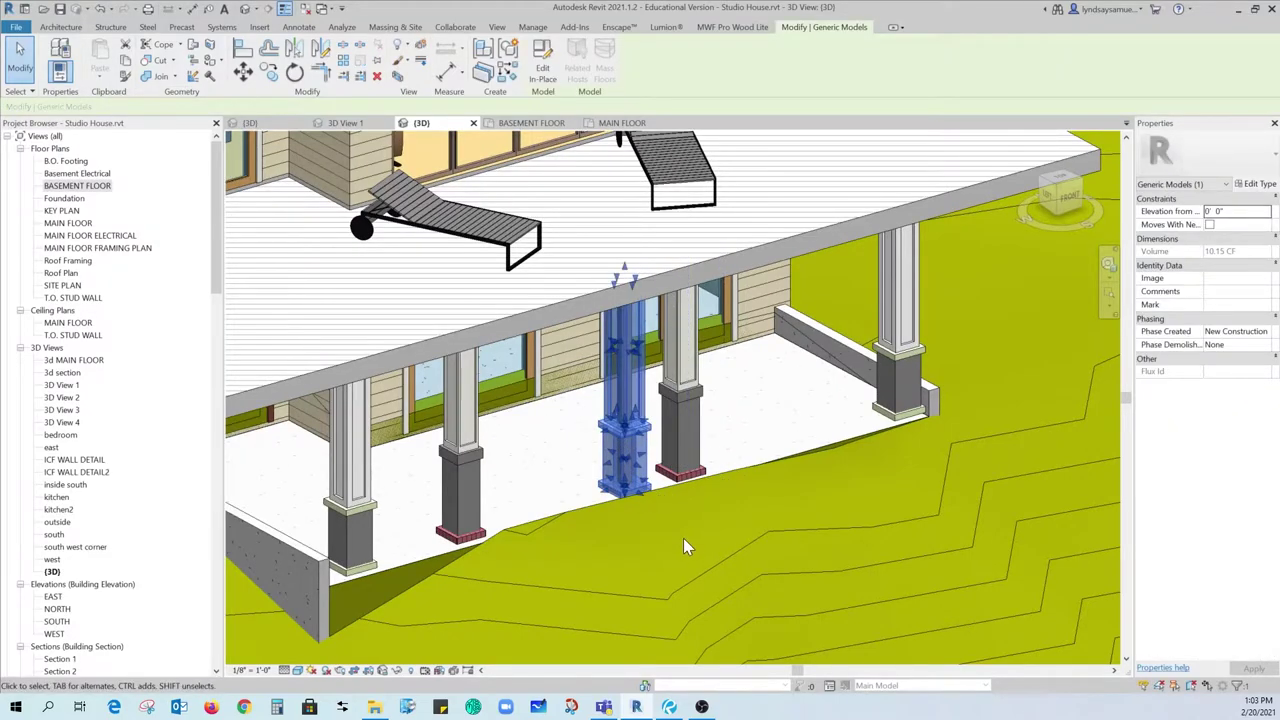
key(Delete)
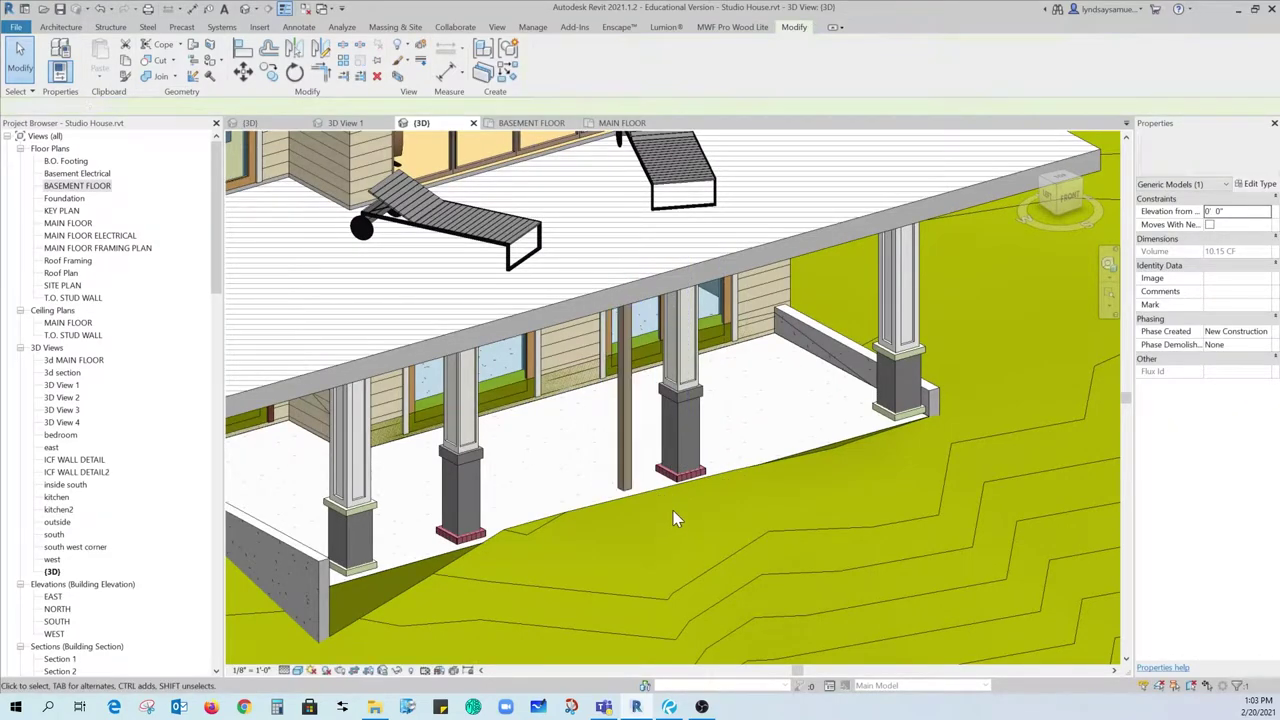
click(627, 456)
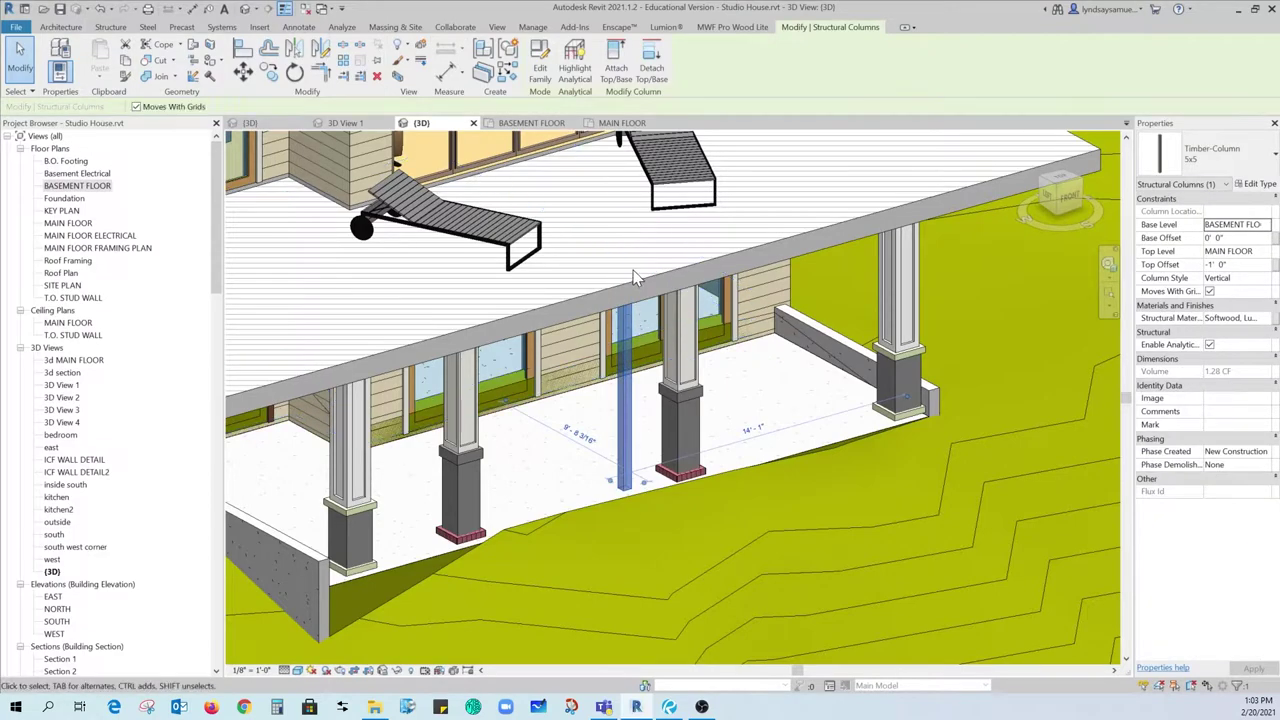
click(709, 569)
key(Escape)
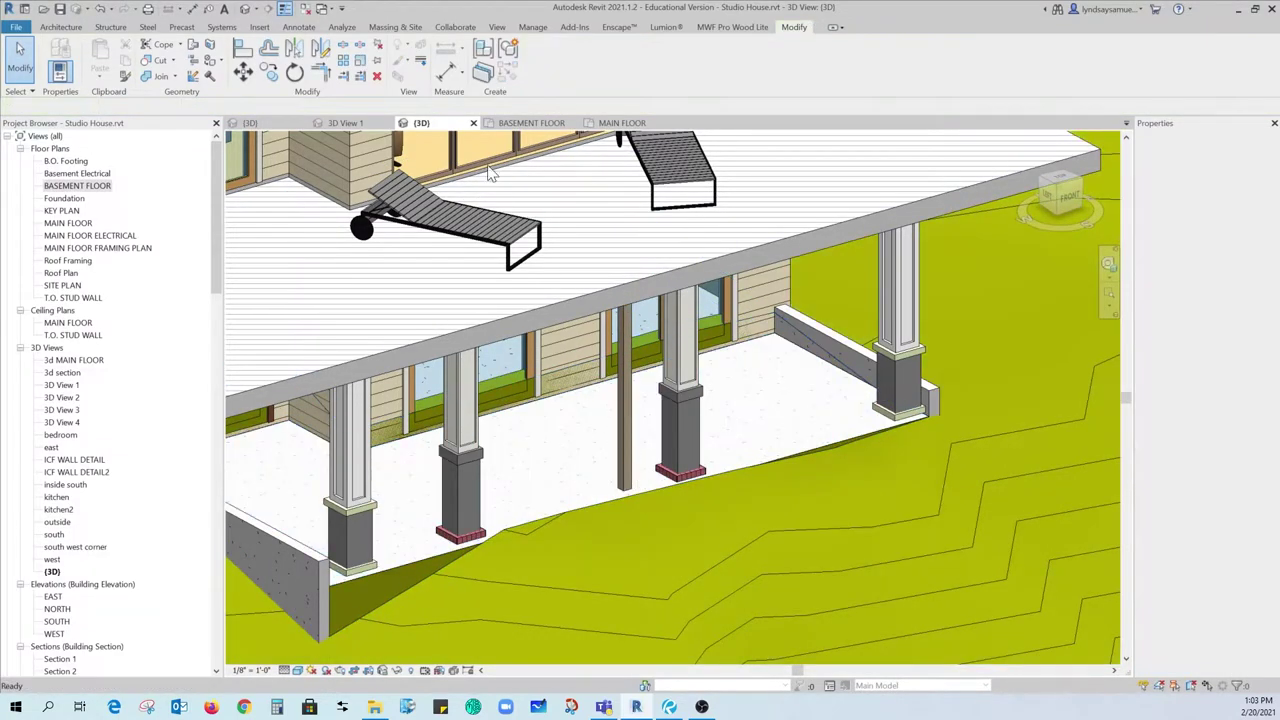
click(103, 10)
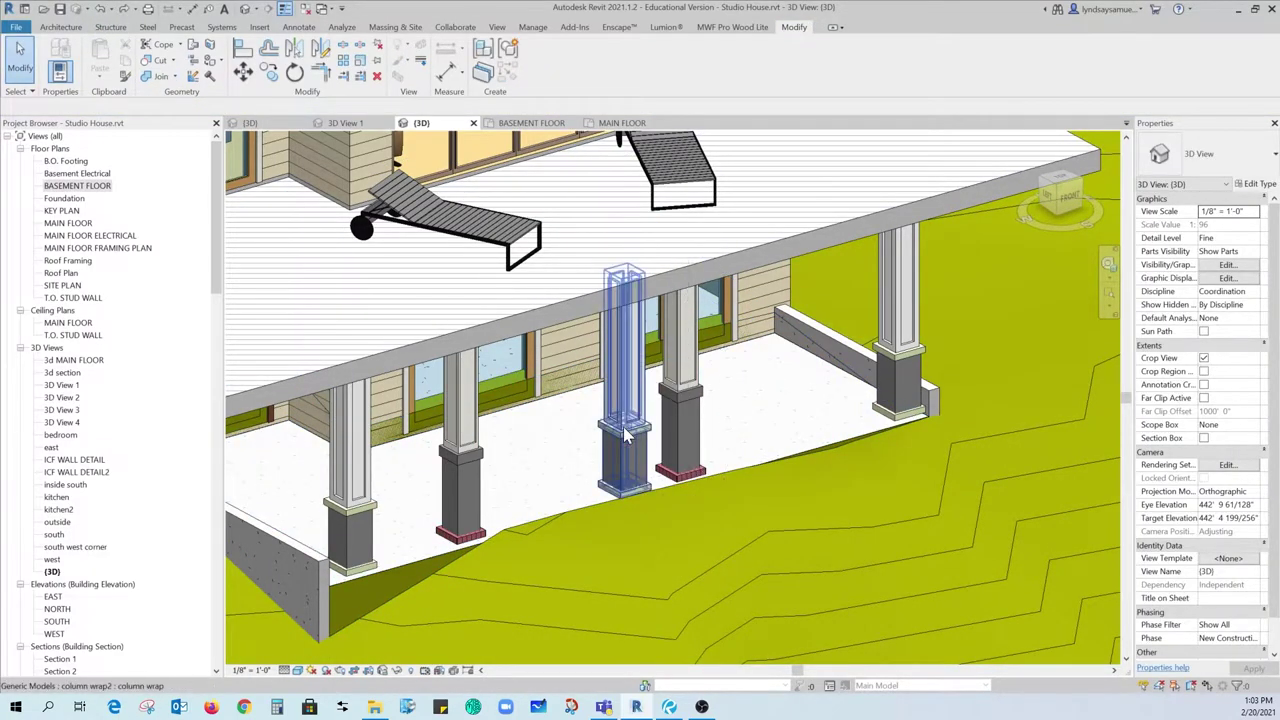
scroll(629, 474, up, 2)
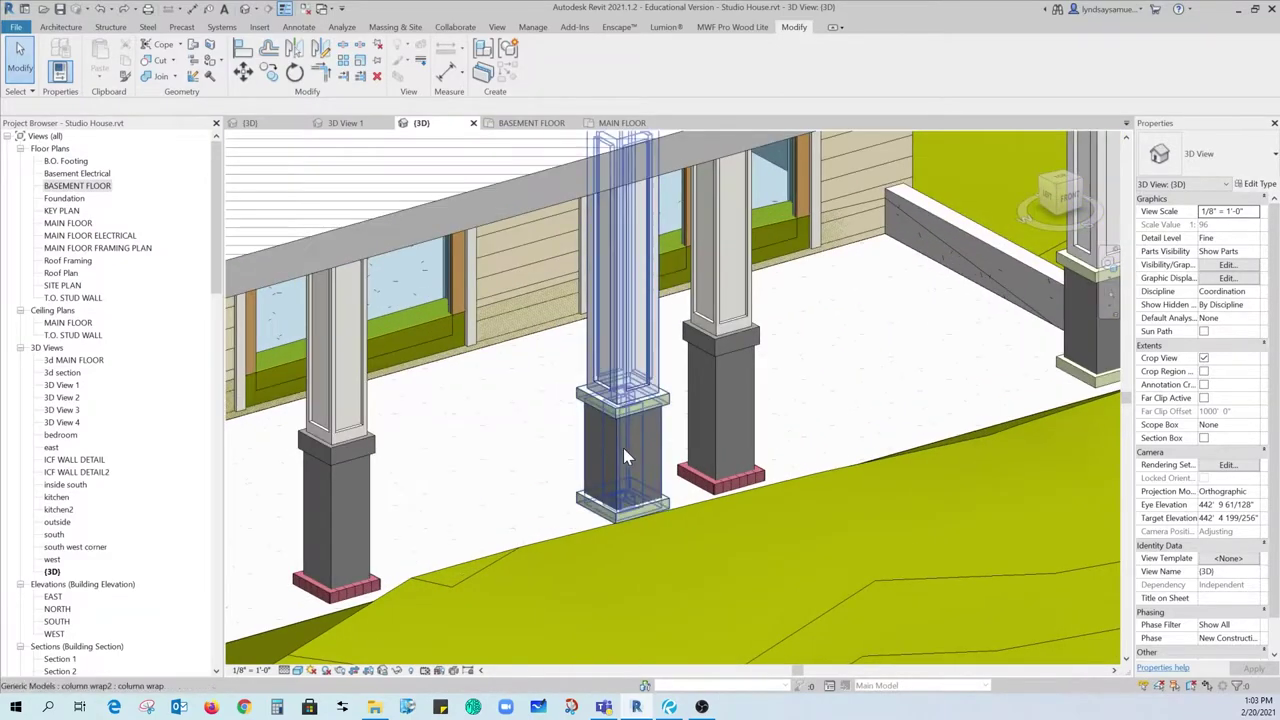
scroll(587, 432, down, 1)
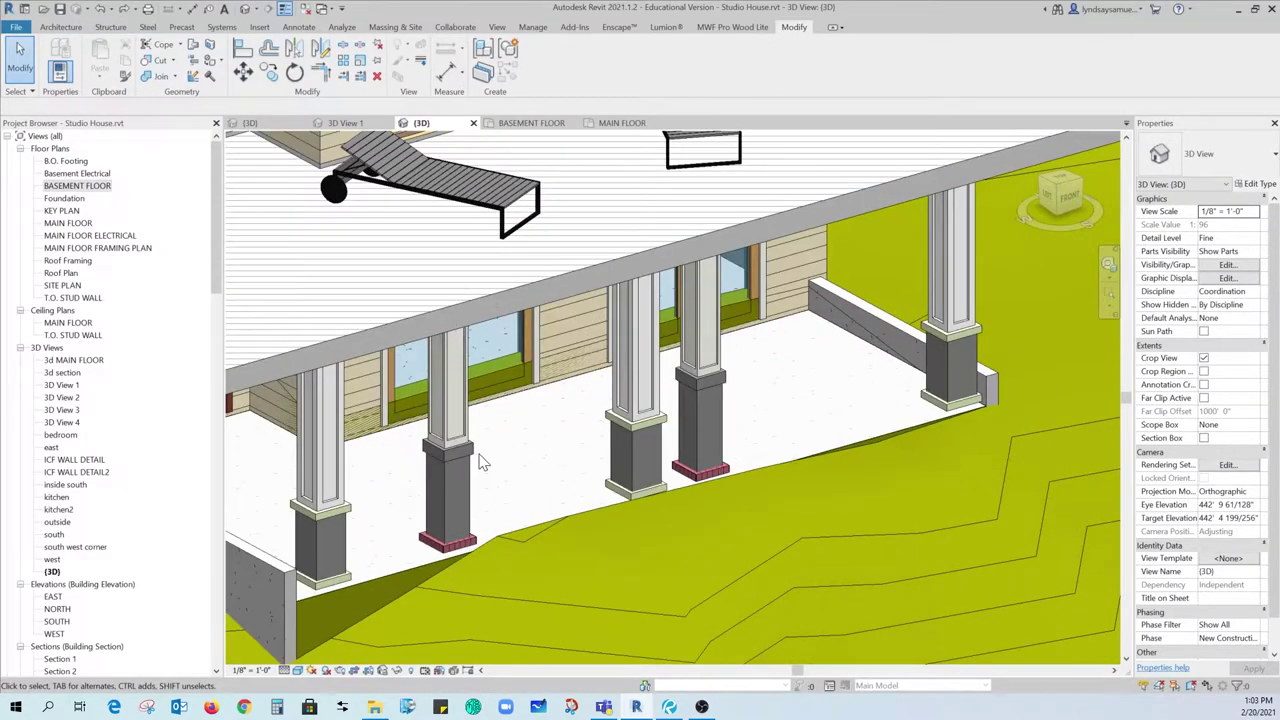
In the BASEMENT FLOOR plan, start an in-place model in the Generic Models category named columnwrap3
double_click(84, 185)
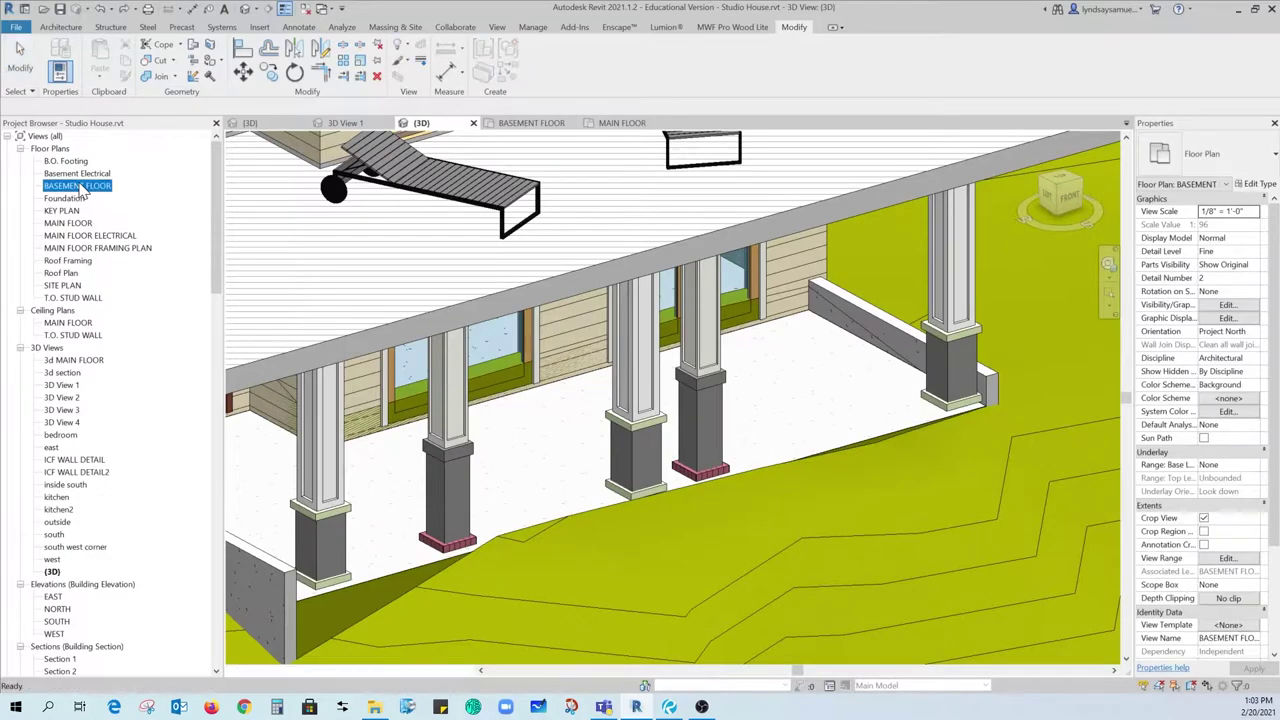
scroll(588, 445, down, 2)
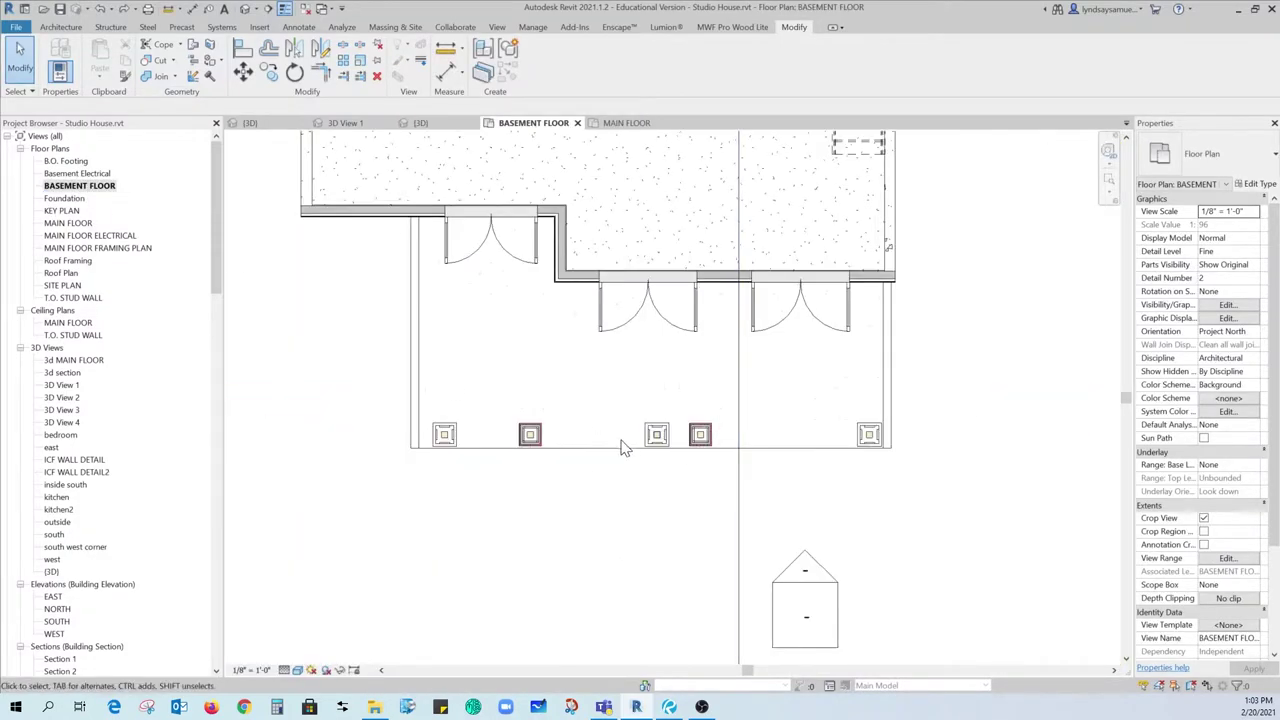
scroll(603, 440, up, 5)
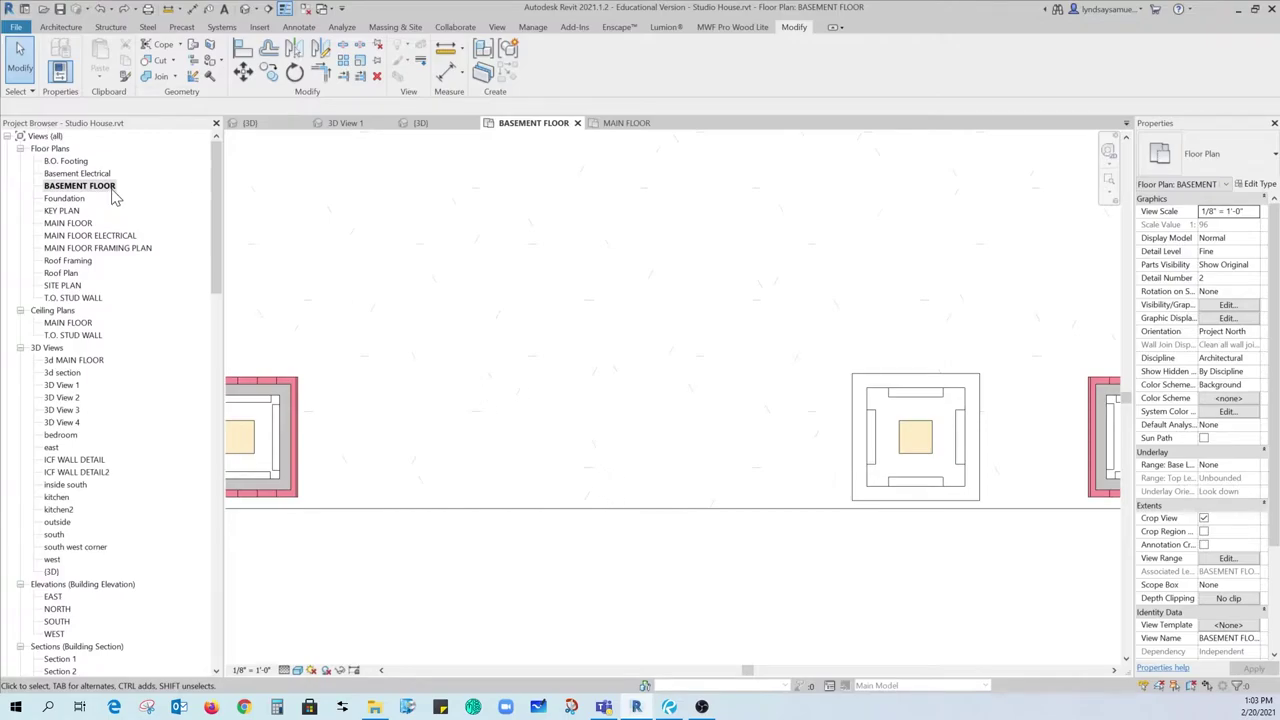
click(61, 27)
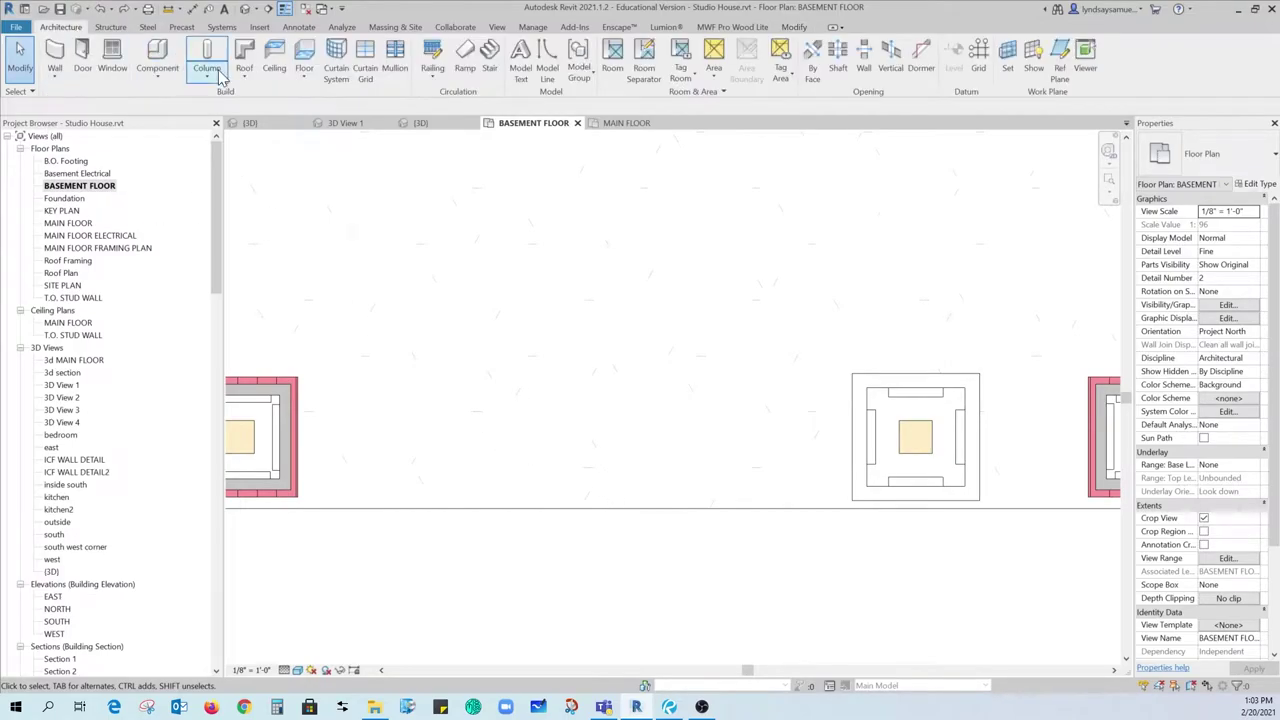
click(163, 80)
click(162, 126)
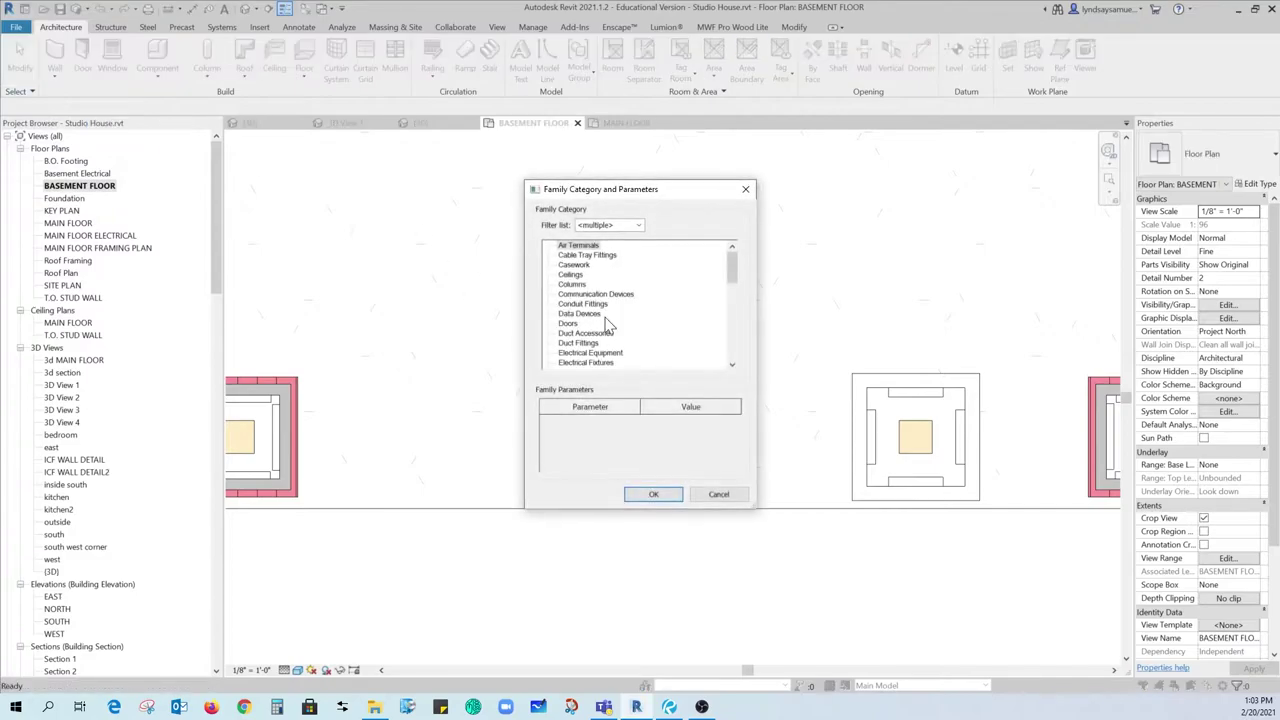
scroll(595, 300, down, 2)
click(589, 357)
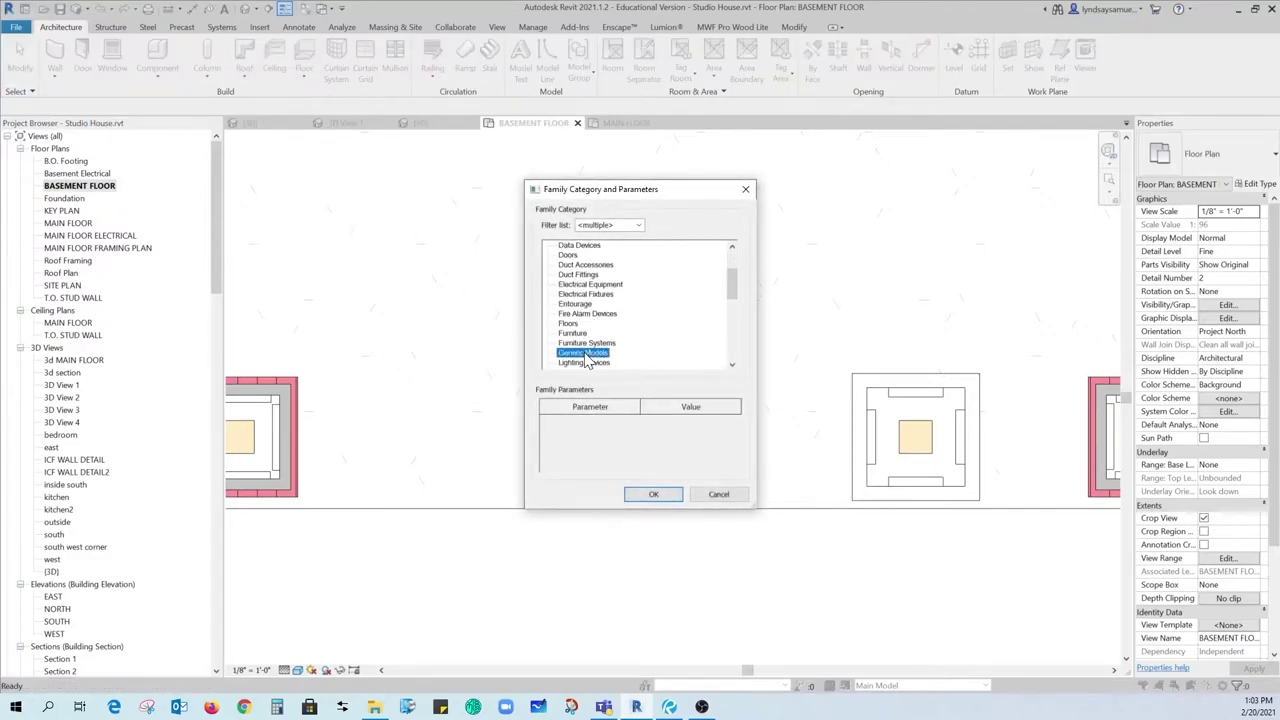
click(653, 494)
text(columnwrap3)
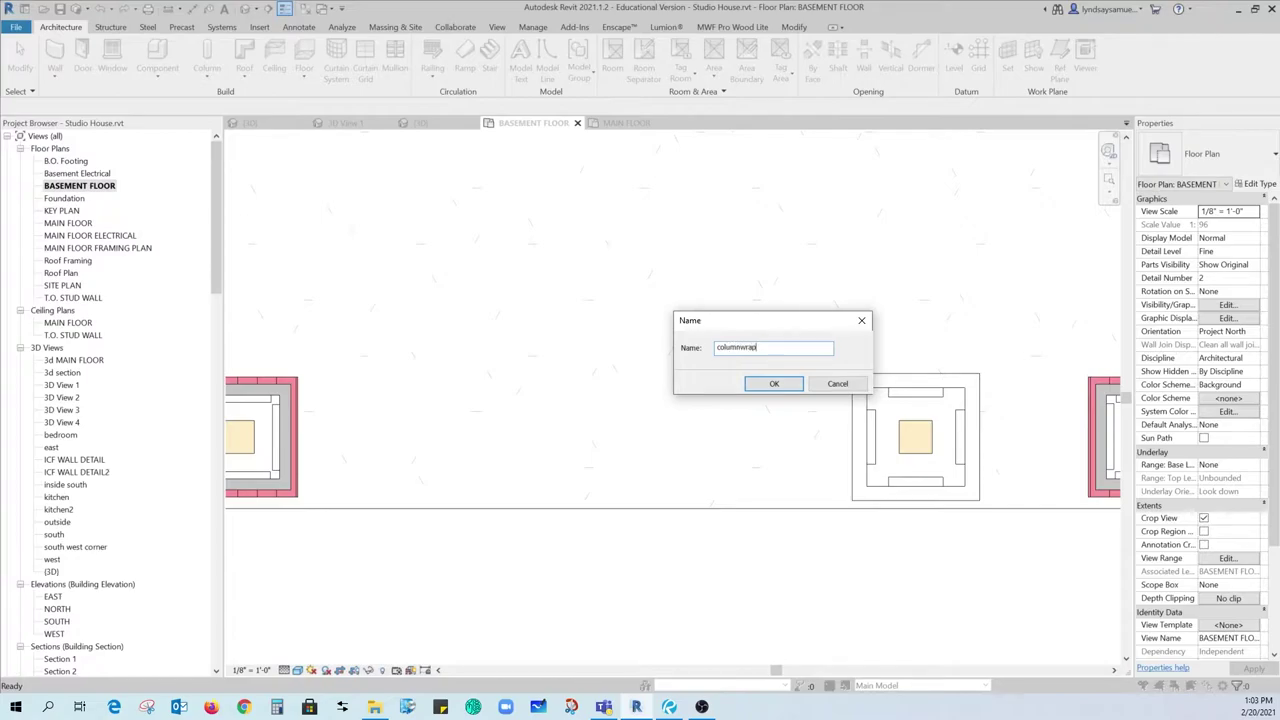
click(778, 385)
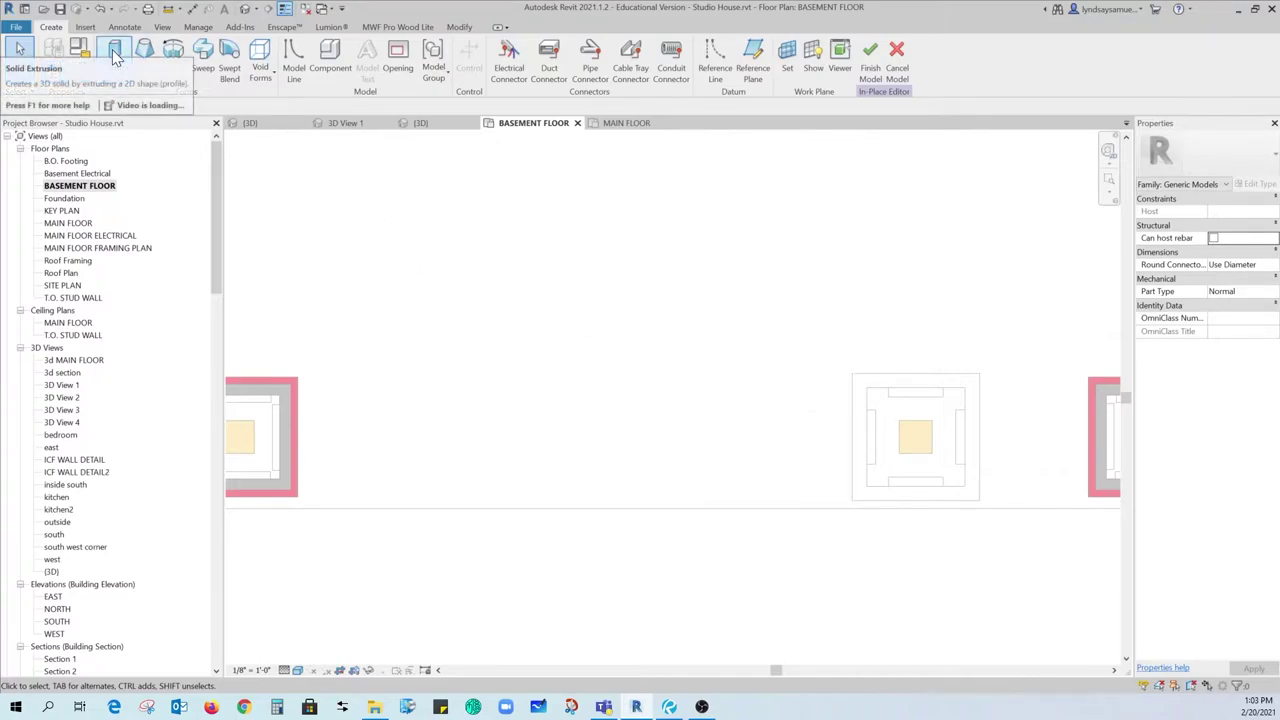
Start a solid extrusion and sketch an 8" by 8" square between the existing deck columns
click(114, 55)
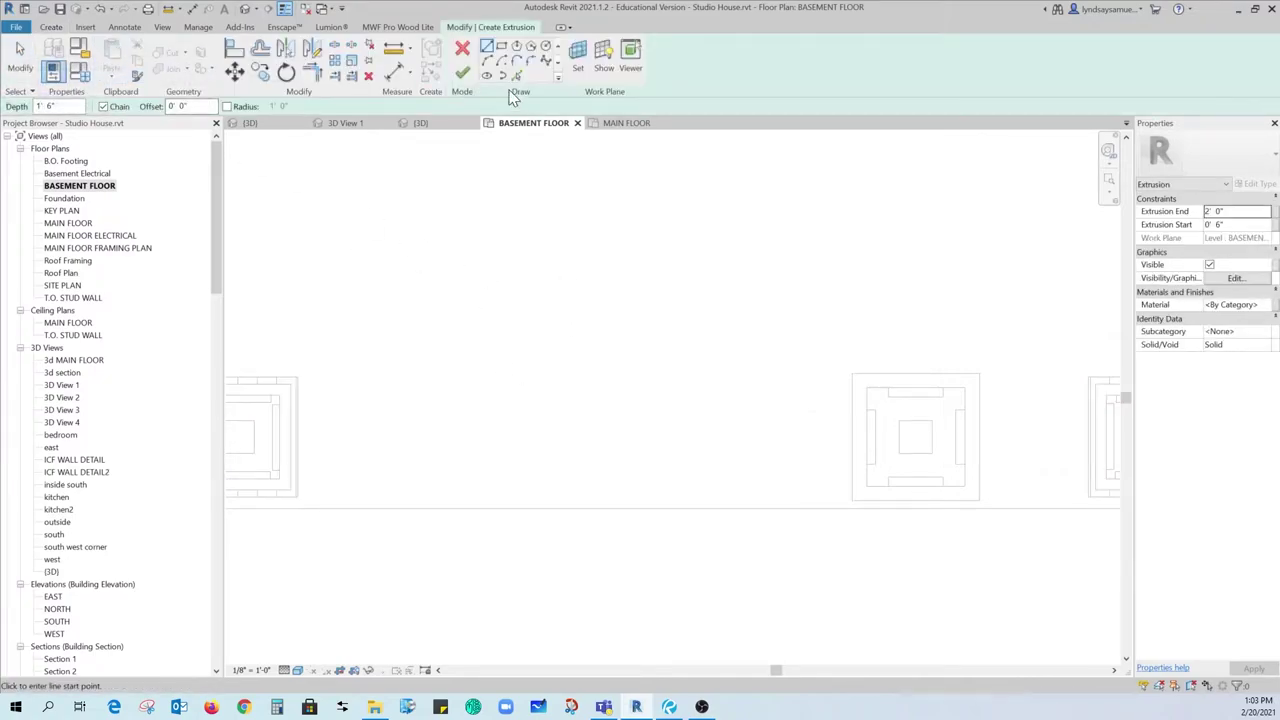
click(501, 48)
click(524, 477)
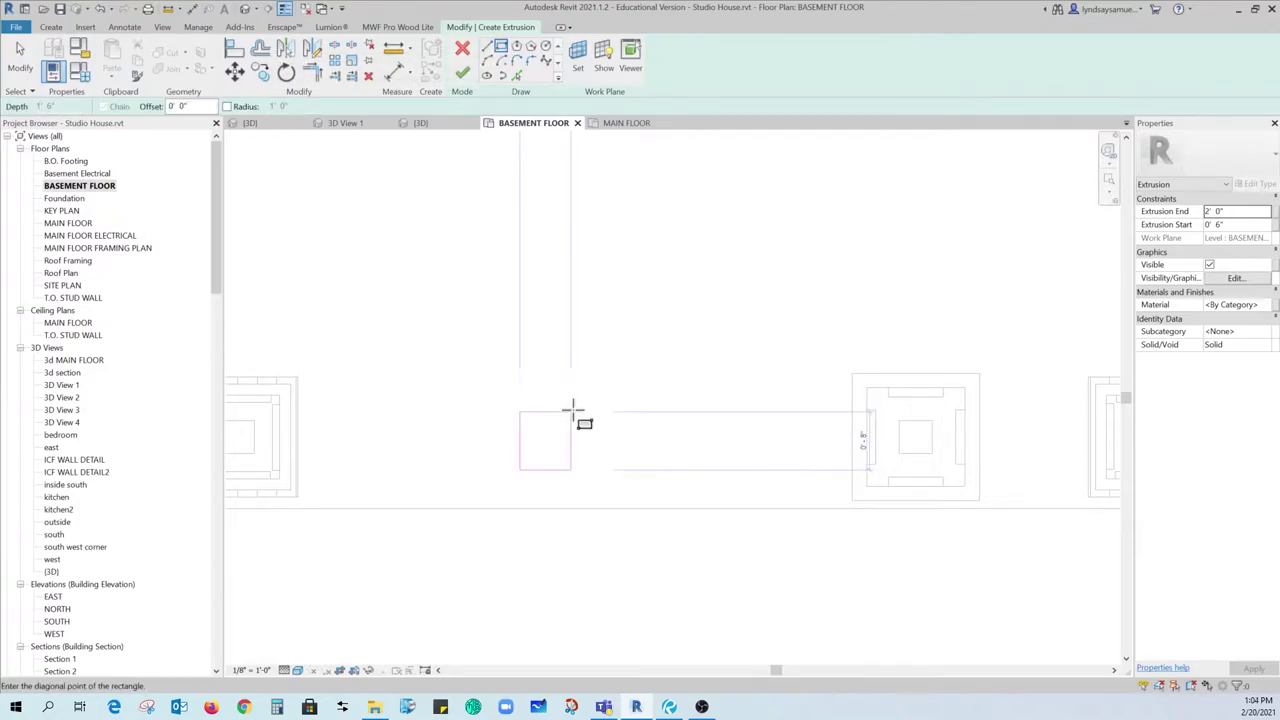
scroll(573, 427, down, 1)
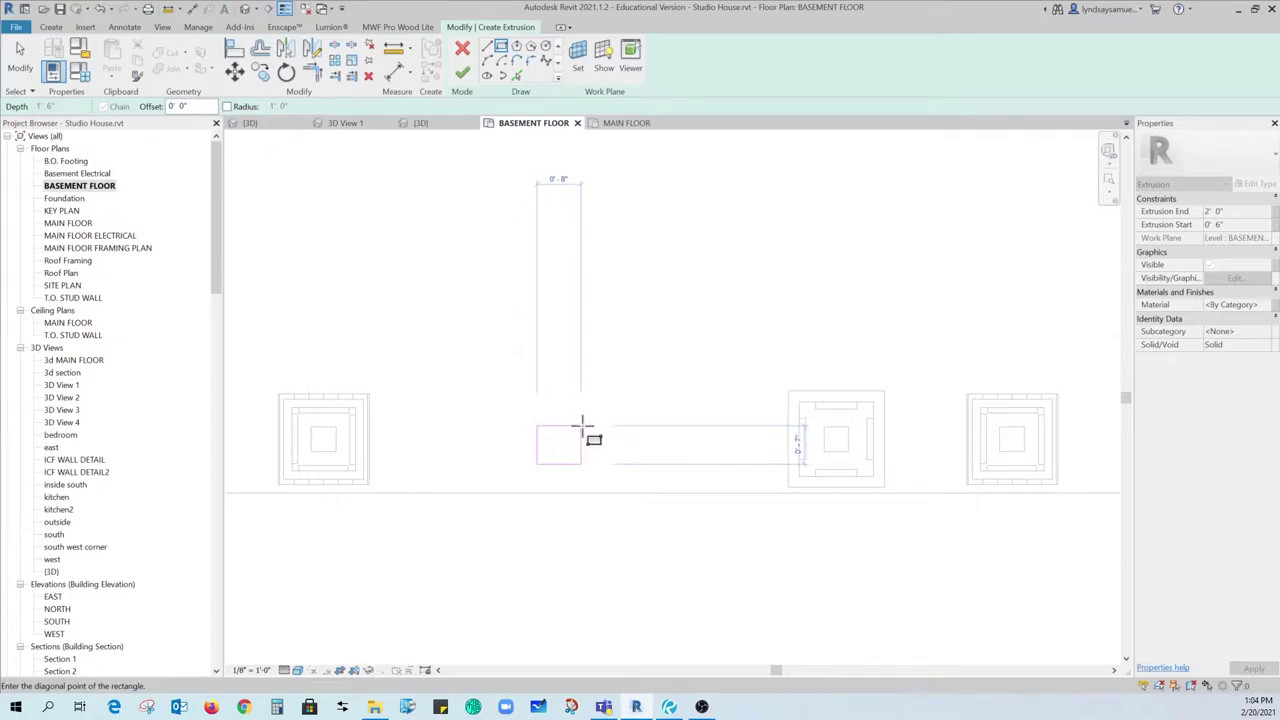
click(581, 421)
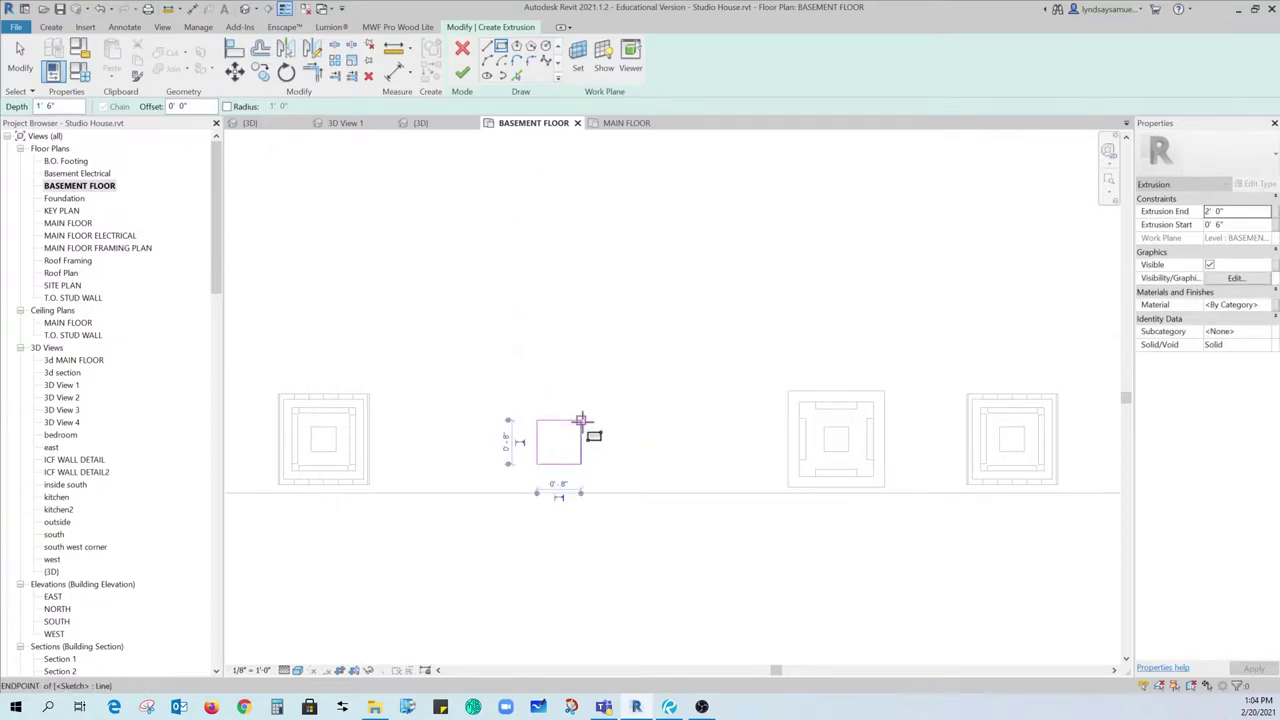
Finish the square extrusion with a start of 0' 0" and an end of 0' 3", and view the block in 3D
click(1238, 224)
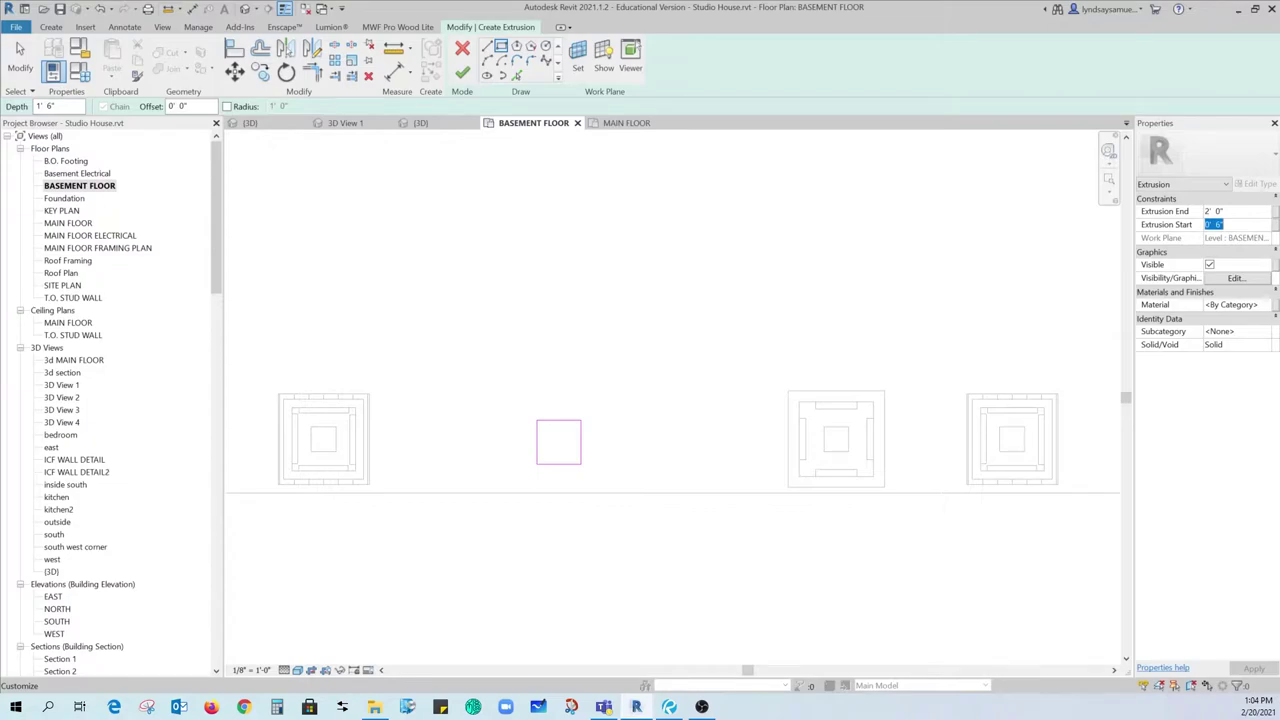
text(3)
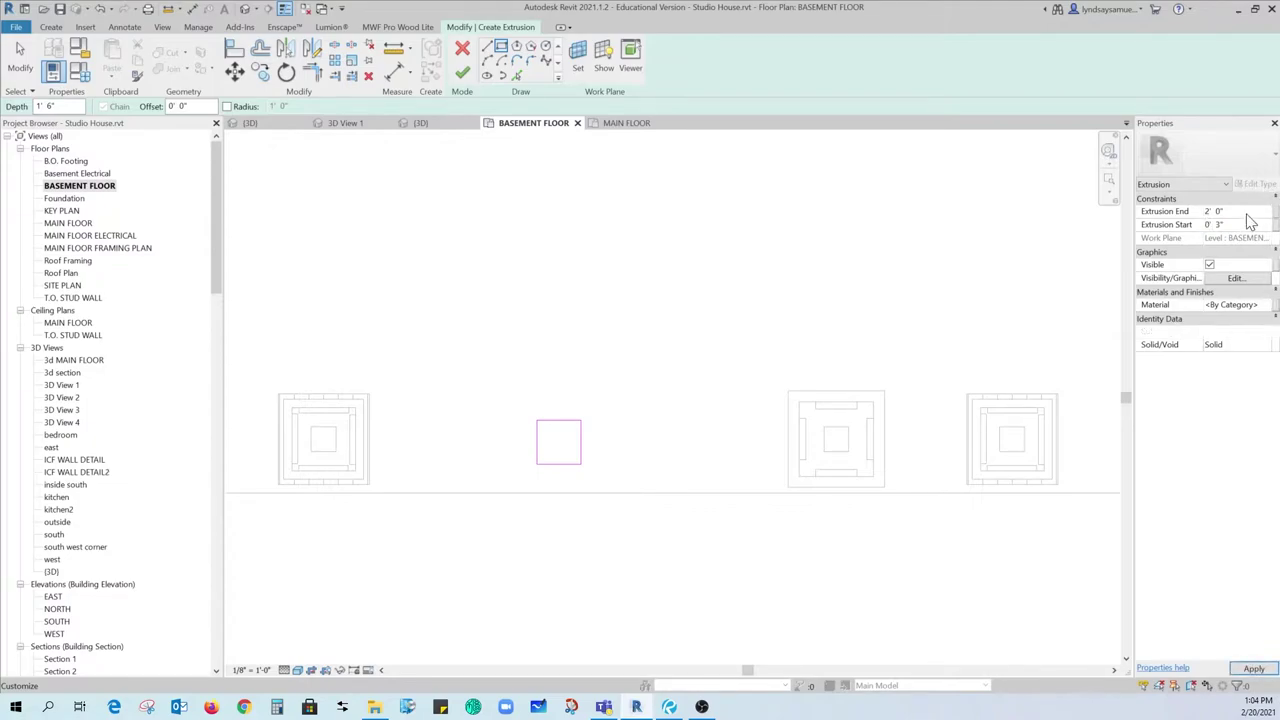
click(1212, 211)
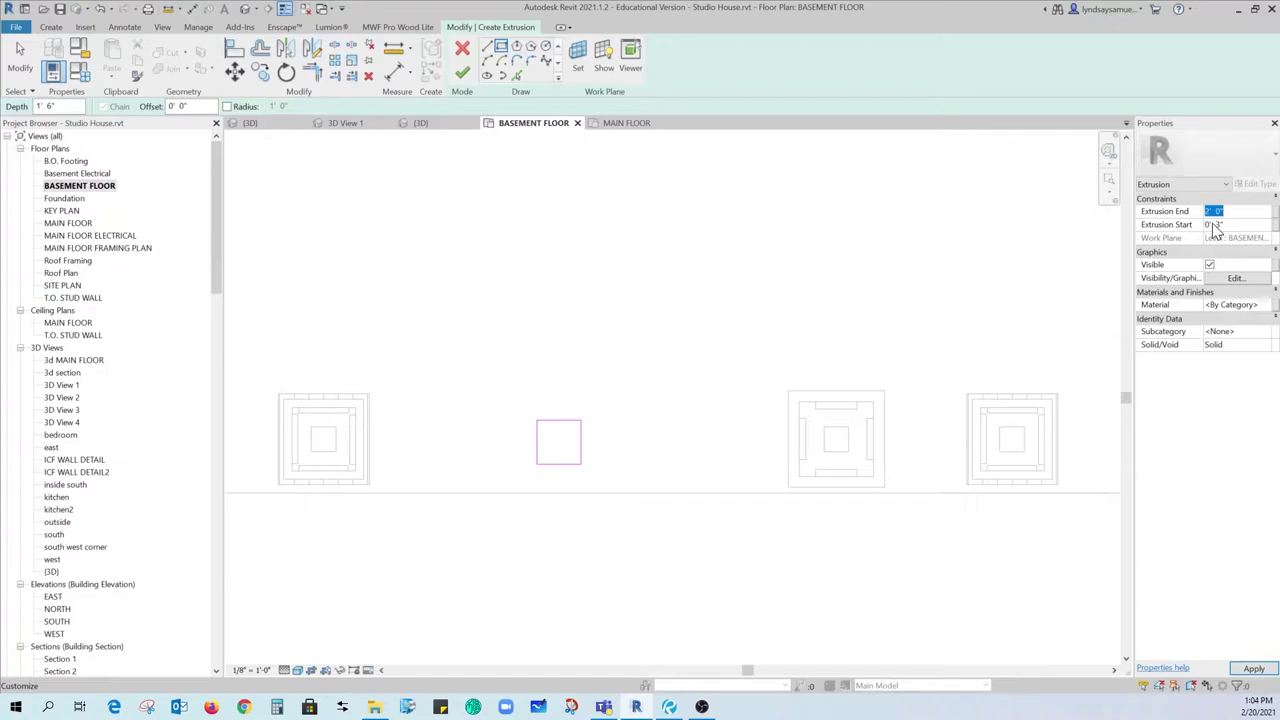
text(6)
click(1238, 225)
click(1240, 213)
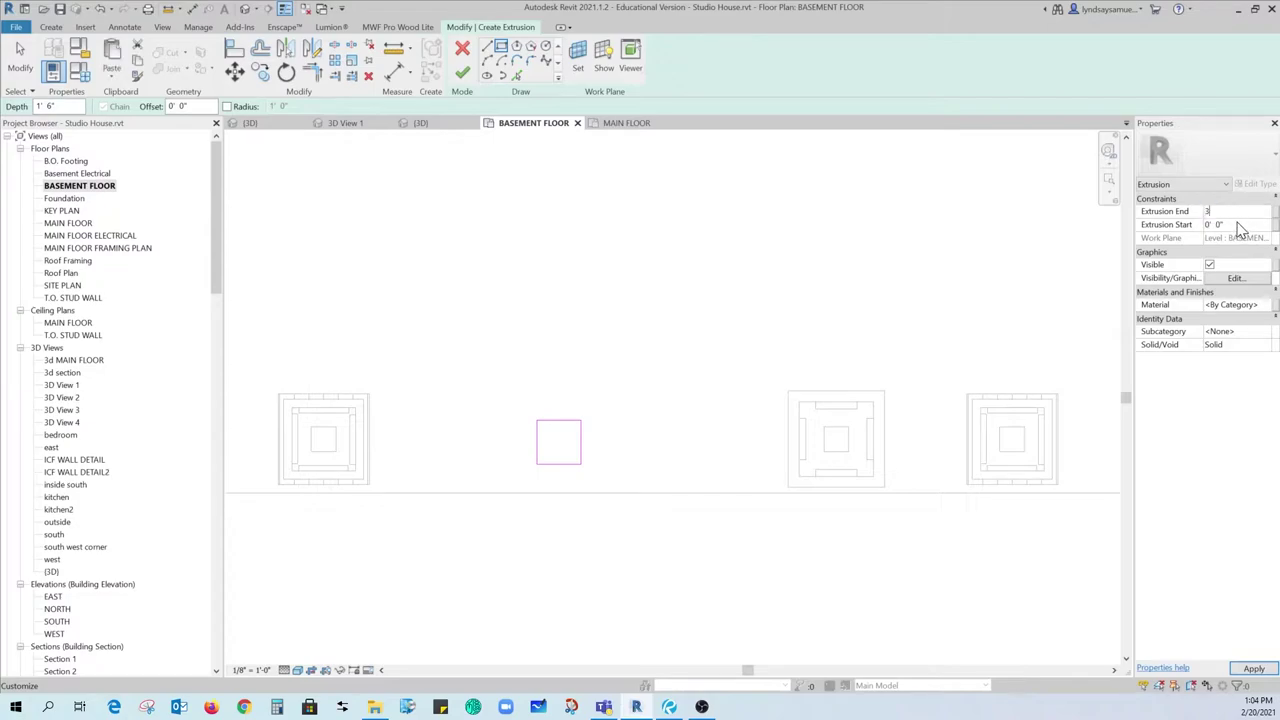
click(461, 73)
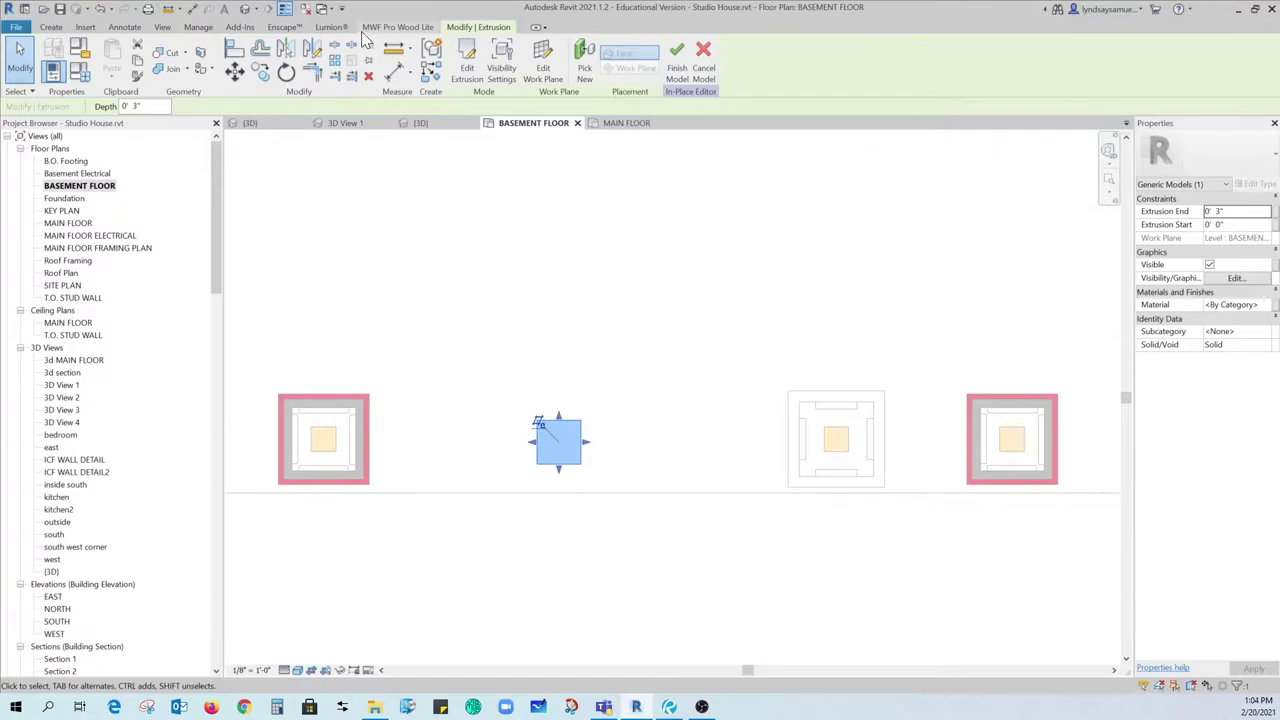
click(247, 9)
scroll(535, 505, up, 6)
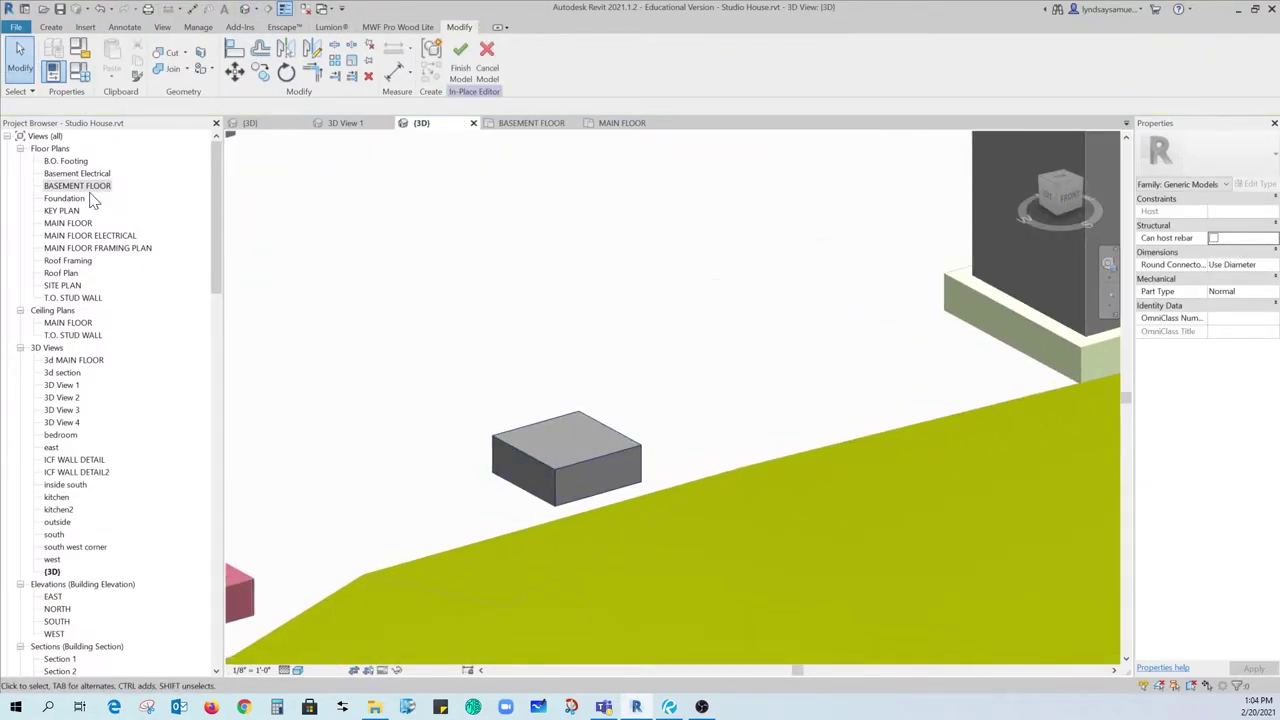
In the BASEMENT FLOOR plan, start another extrusion and sketch a 6" by 6" square from the block's upper-left corner
double_click(84, 186)
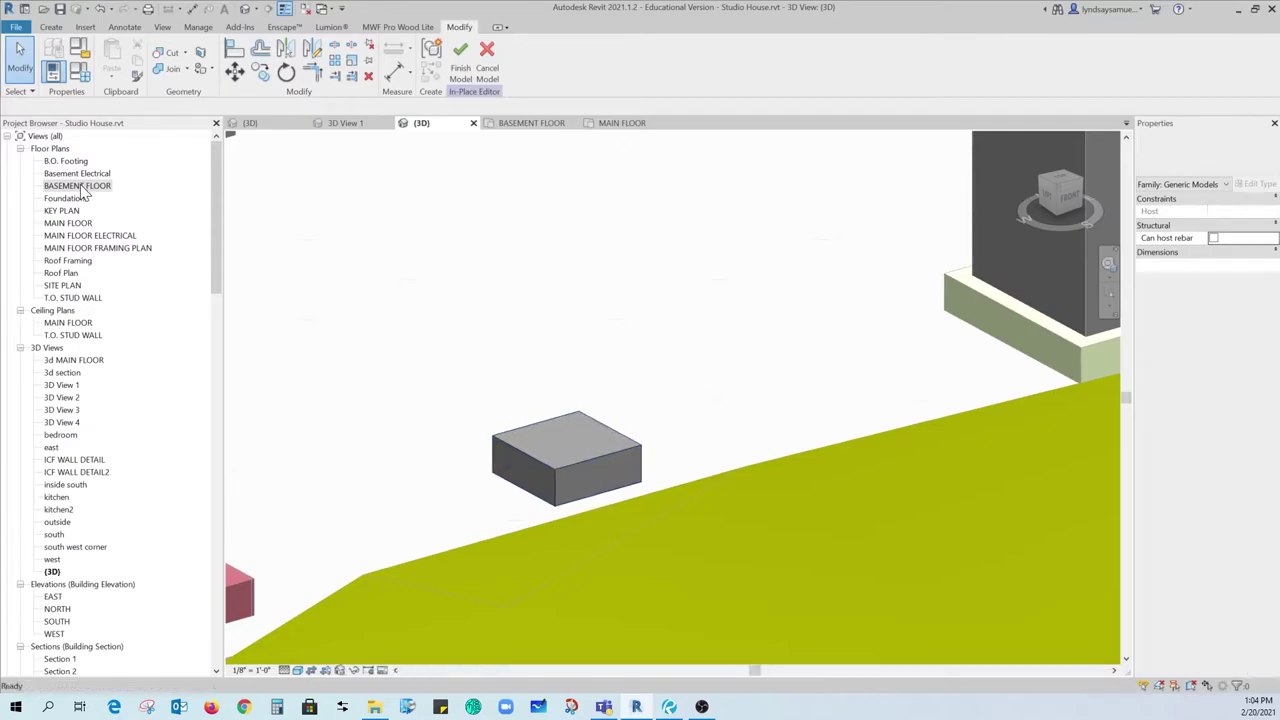
scroll(563, 449, up, 3)
scroll(503, 363, down, 3)
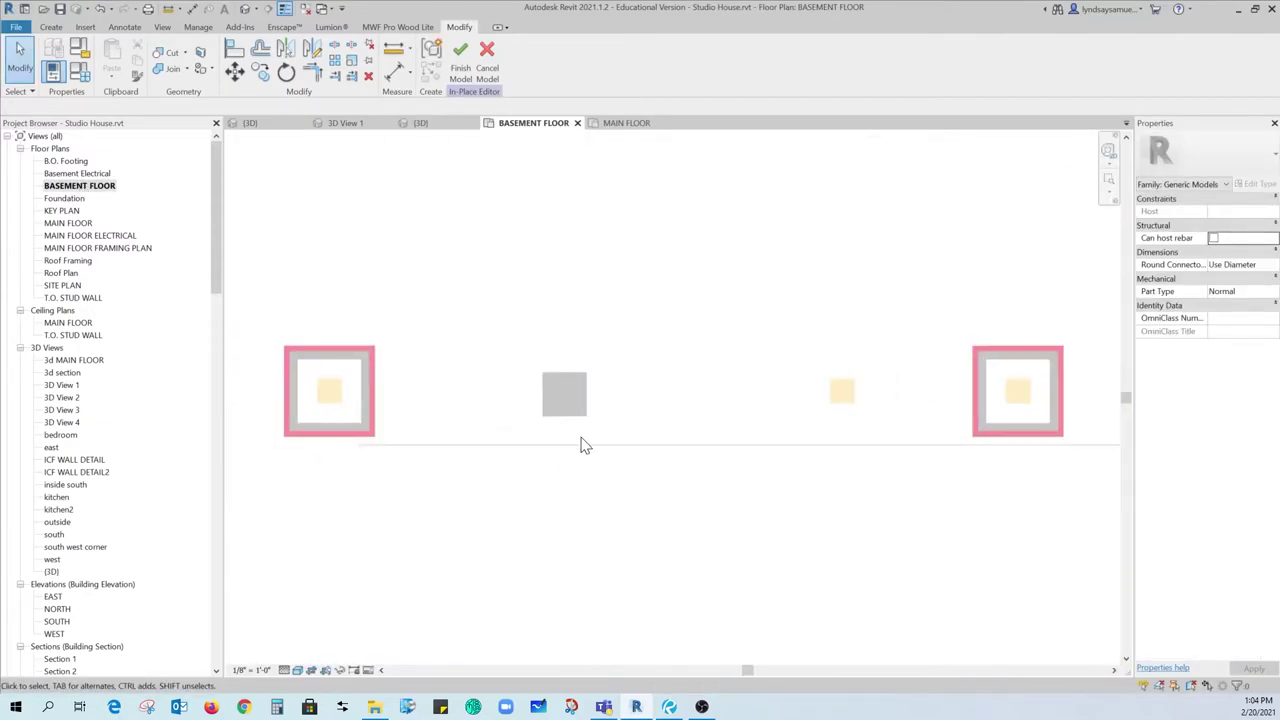
scroll(571, 389, up, 4)
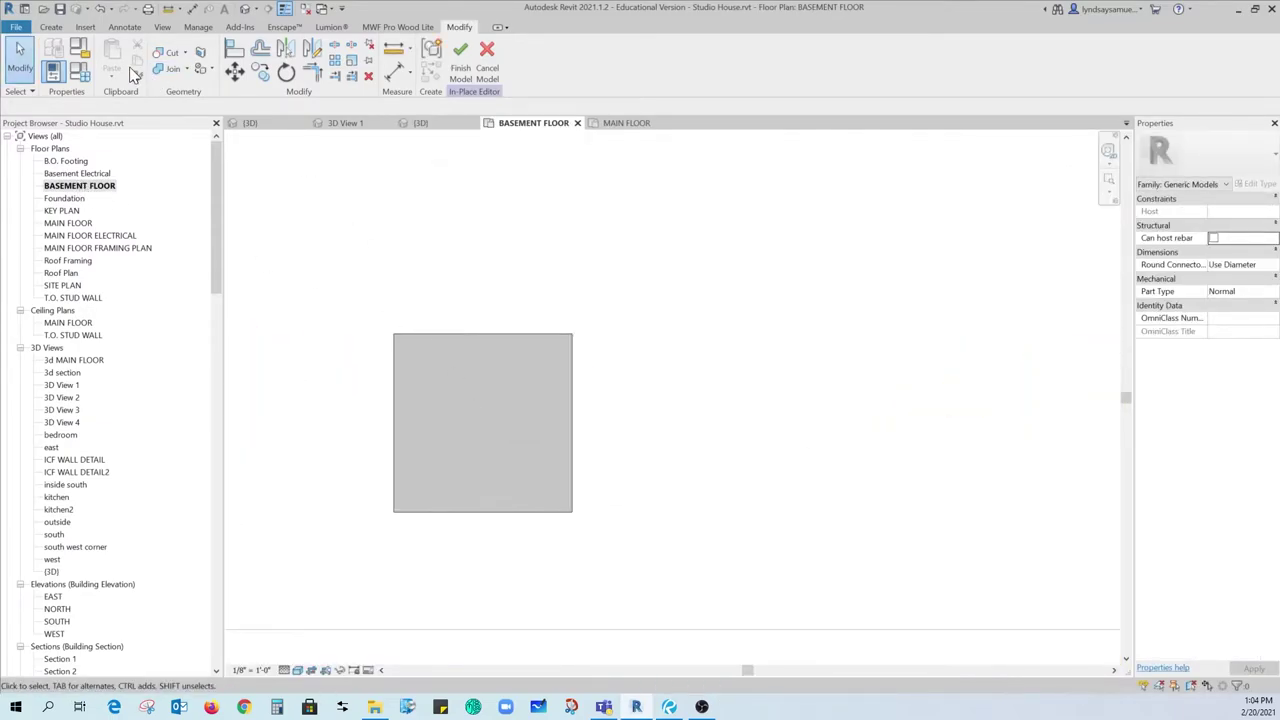
click(50, 27)
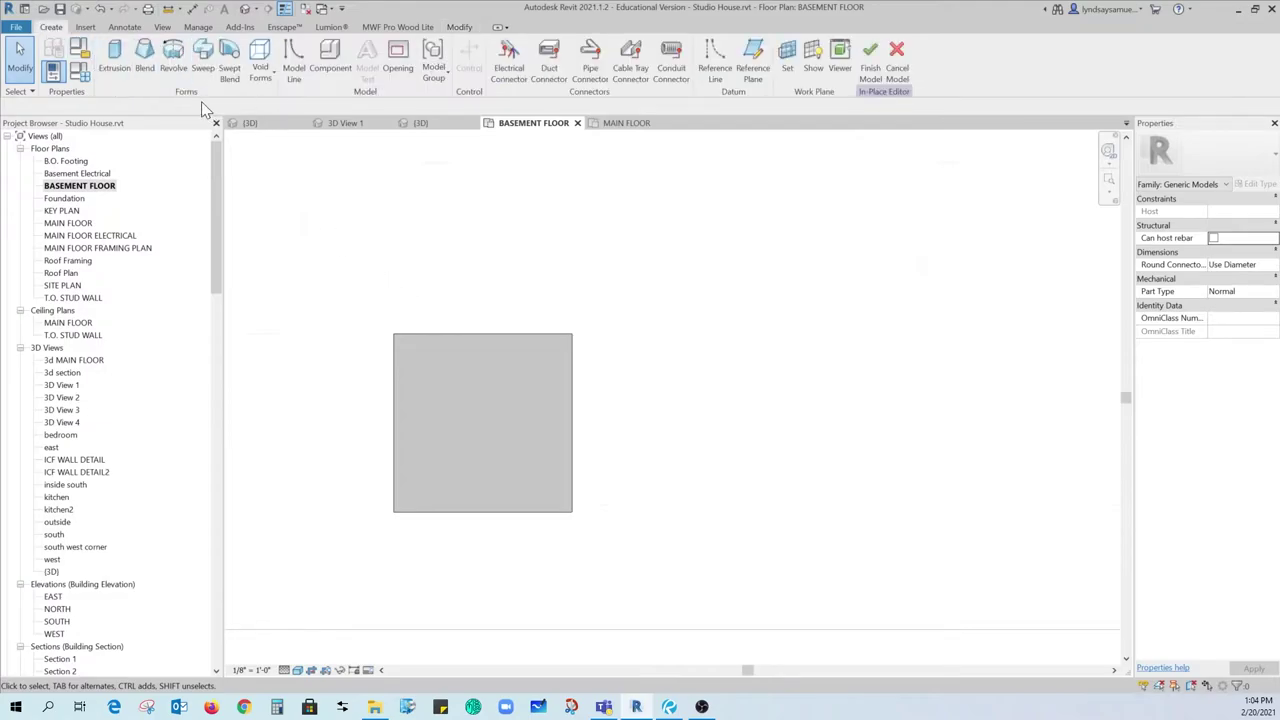
click(114, 55)
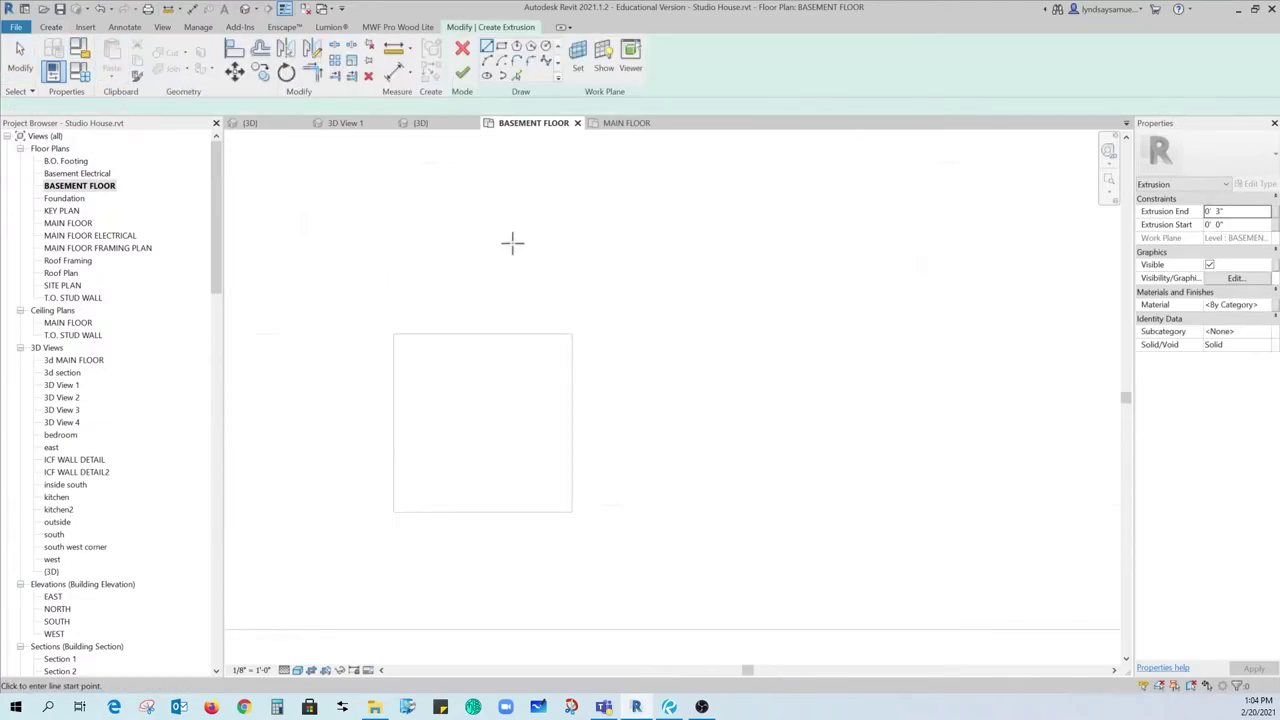
click(501, 47)
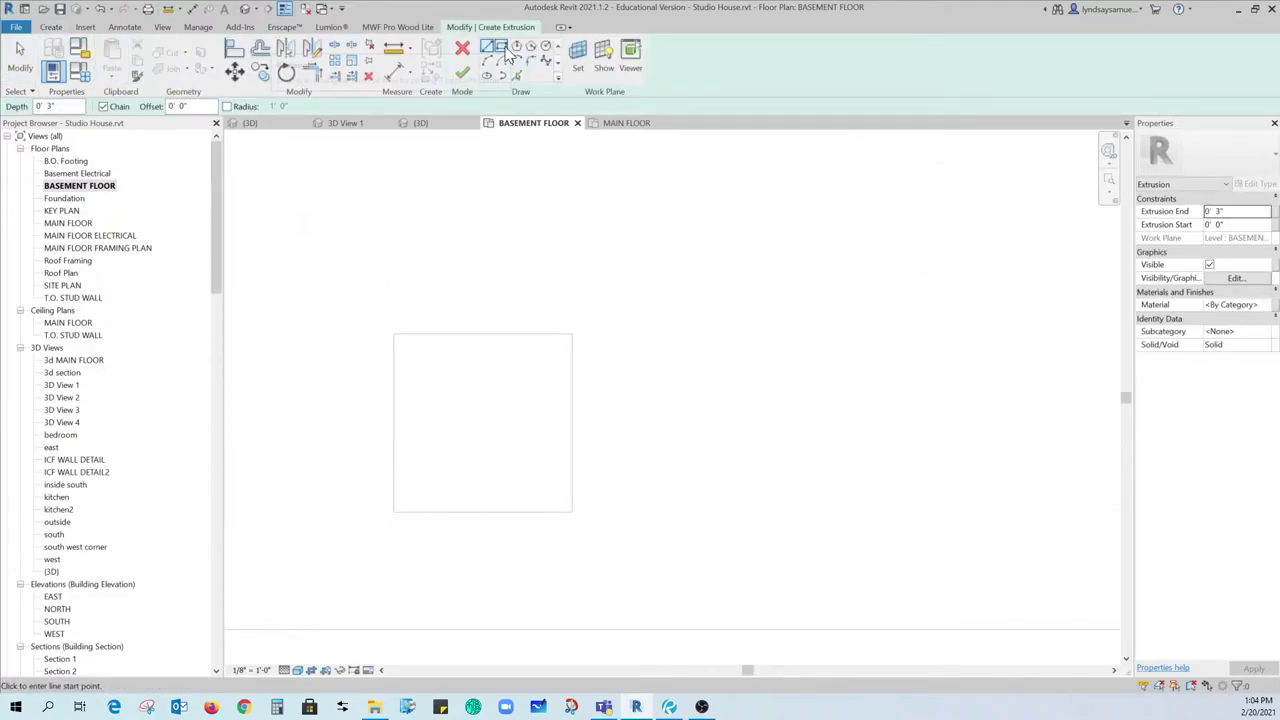
click(394, 334)
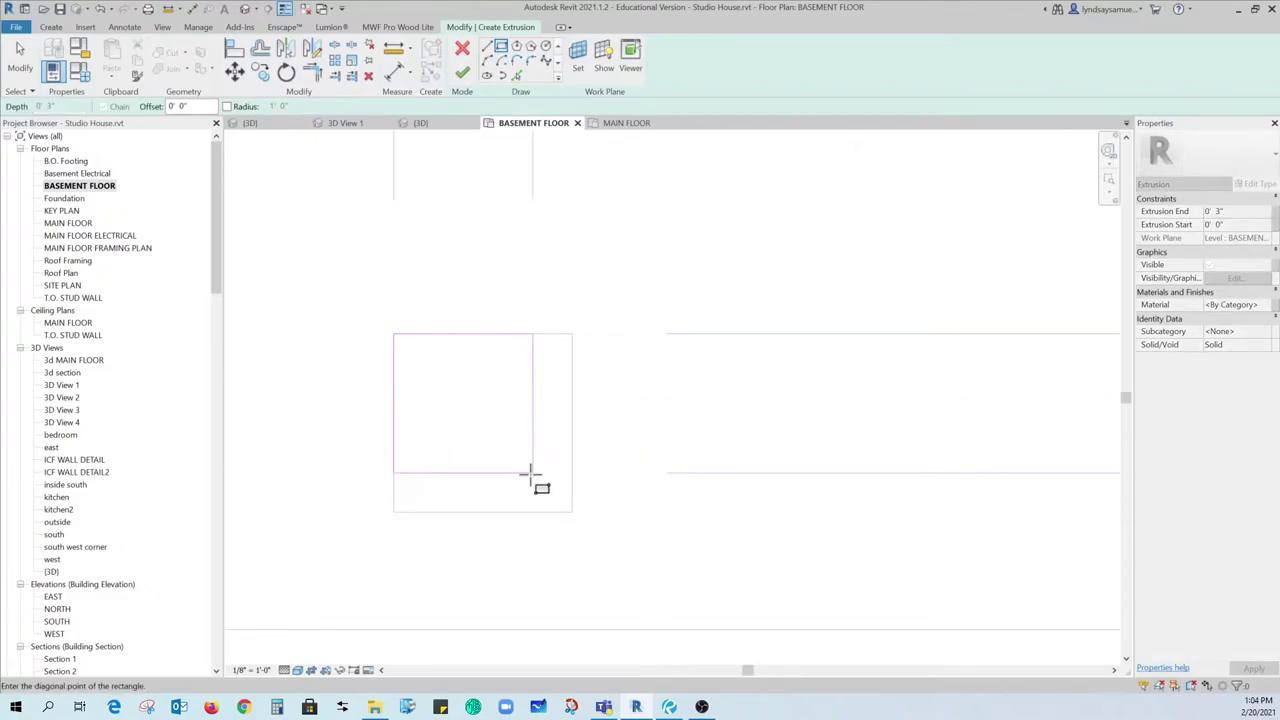
scroll(530, 475, down, 5)
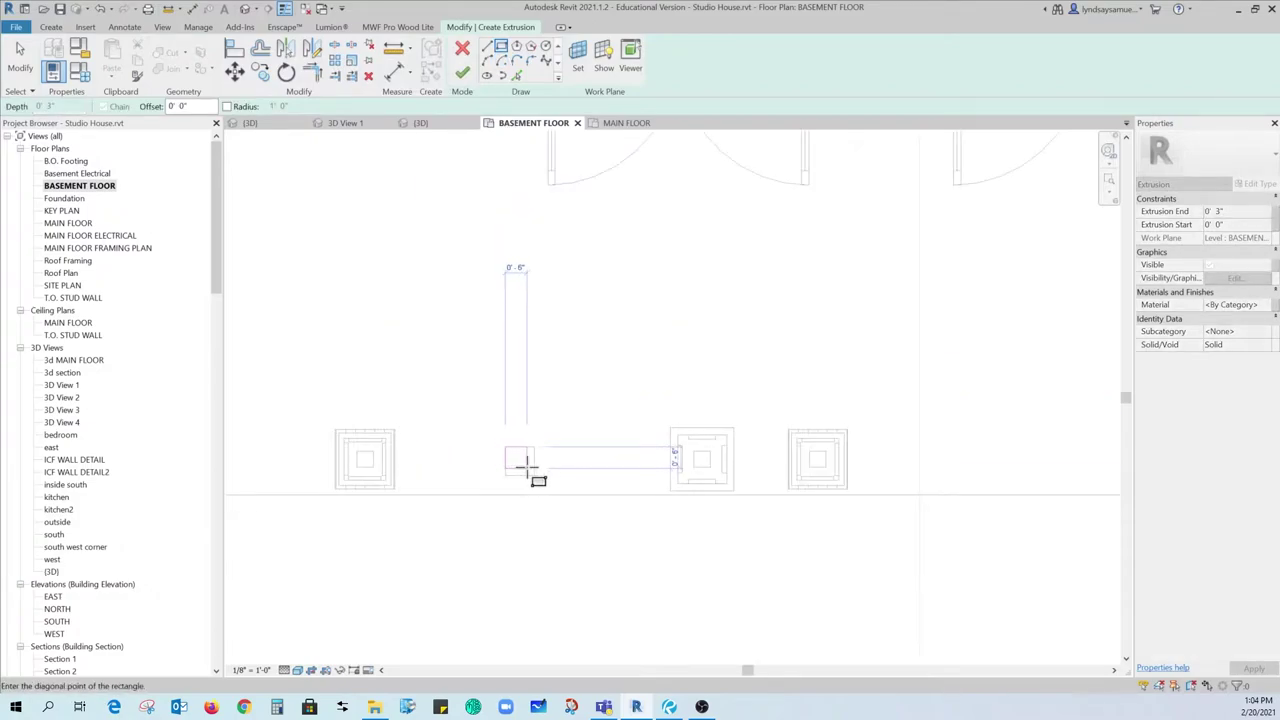
click(528, 470)
scroll(530, 460, up, 4)
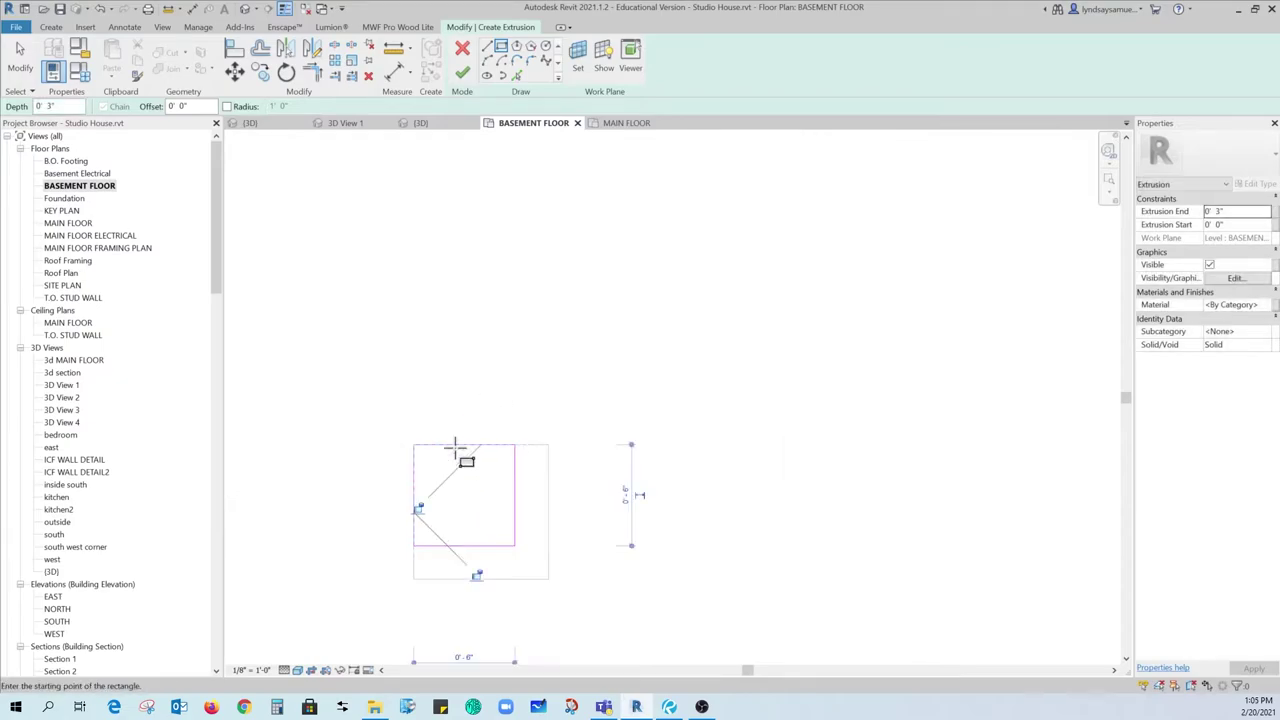
Delete the sketched 6" square and set the work plane by picking the top face of the 8" block
key(Escape)
drag(392, 425, 530, 568)
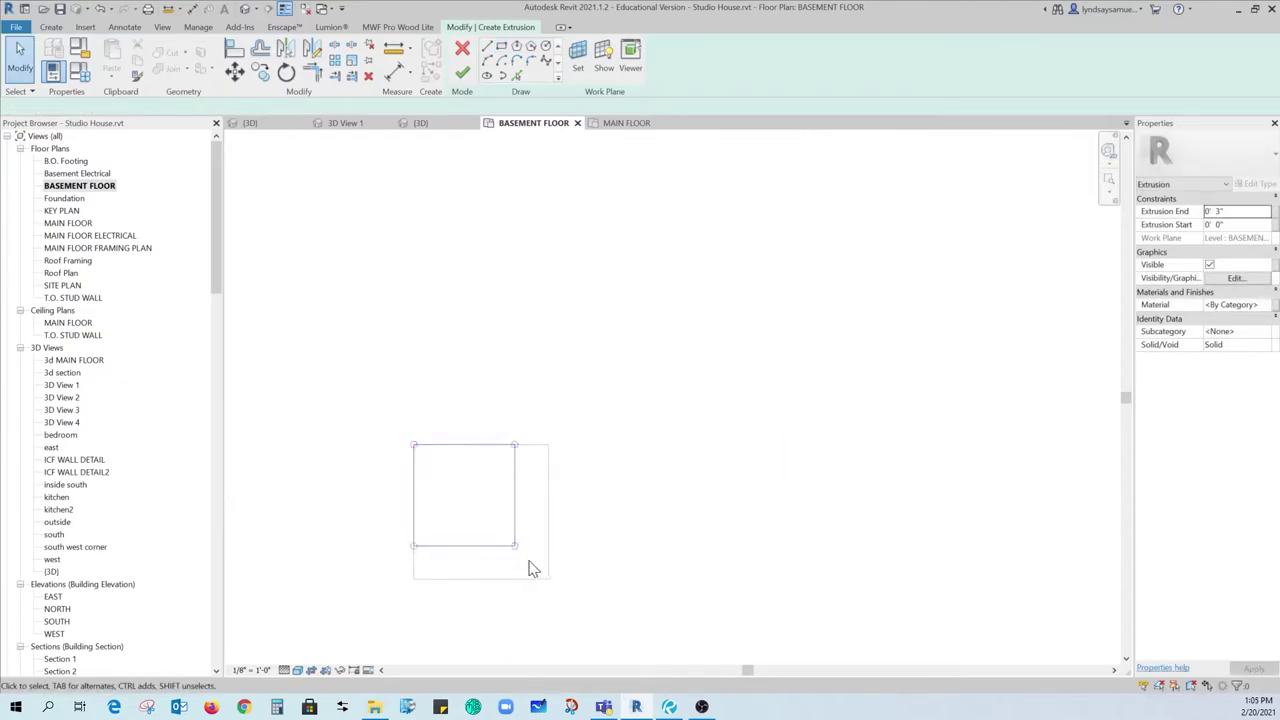
key(Delete)
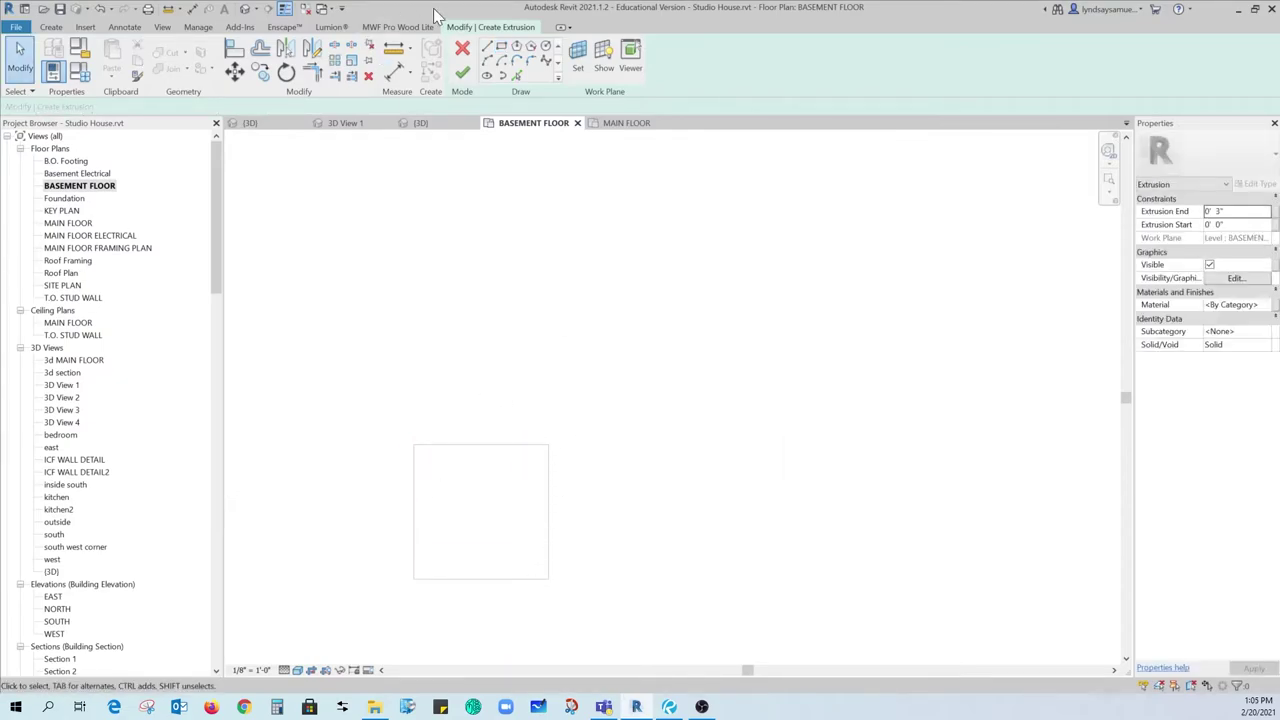
click(579, 55)
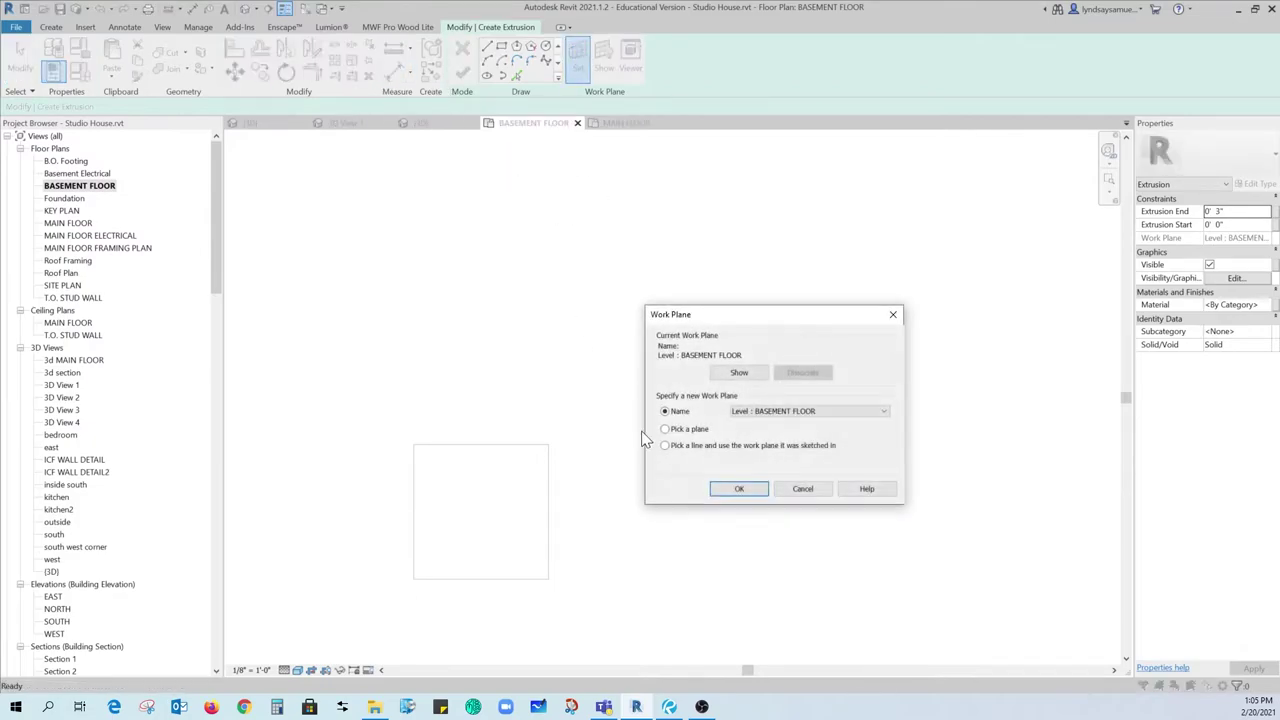
click(733, 489)
click(500, 447)
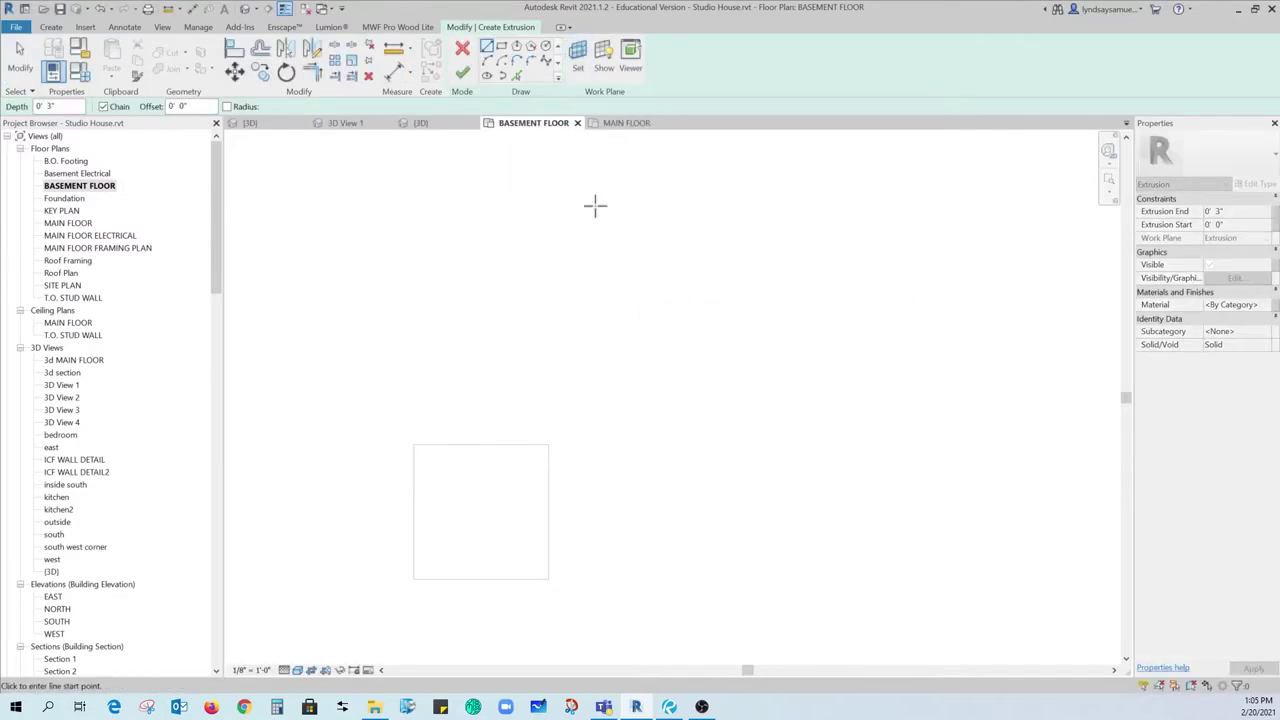
Sketch a 6" by 6" square on the new work plane, starting from the block's upper-left corner
click(517, 48)
click(414, 444)
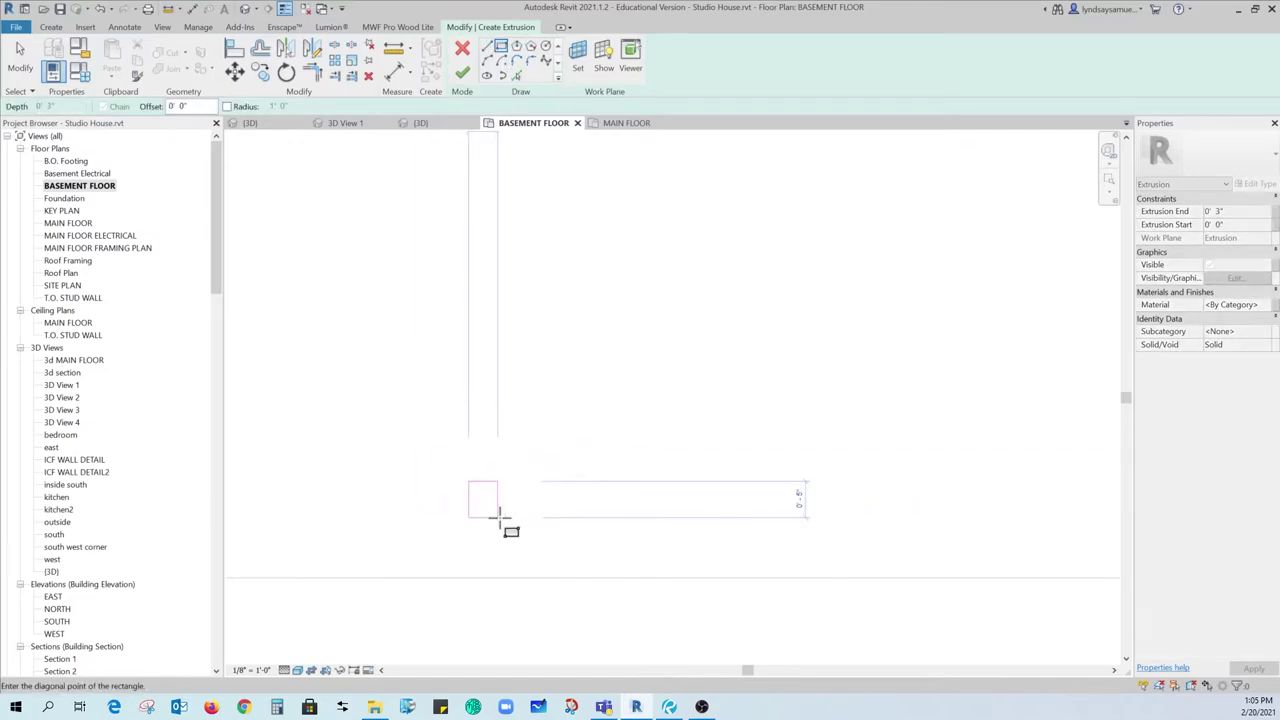
scroll(500, 515, down, 2)
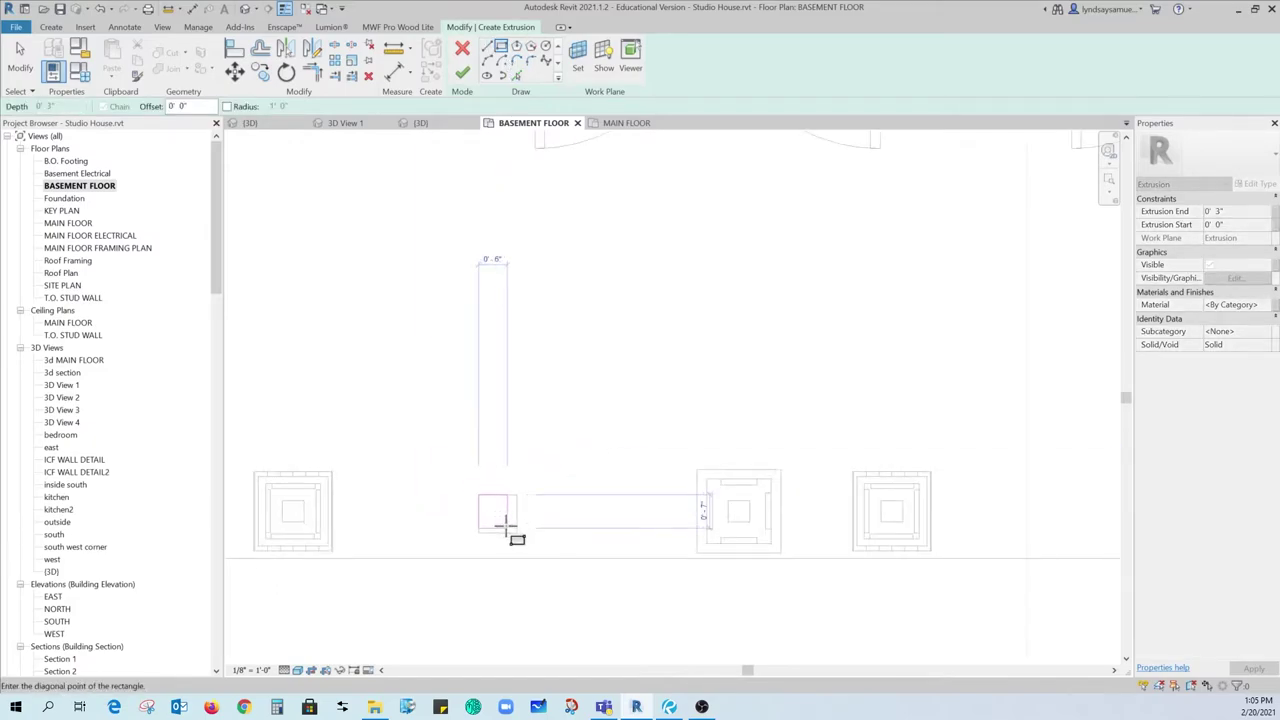
click(526, 545)
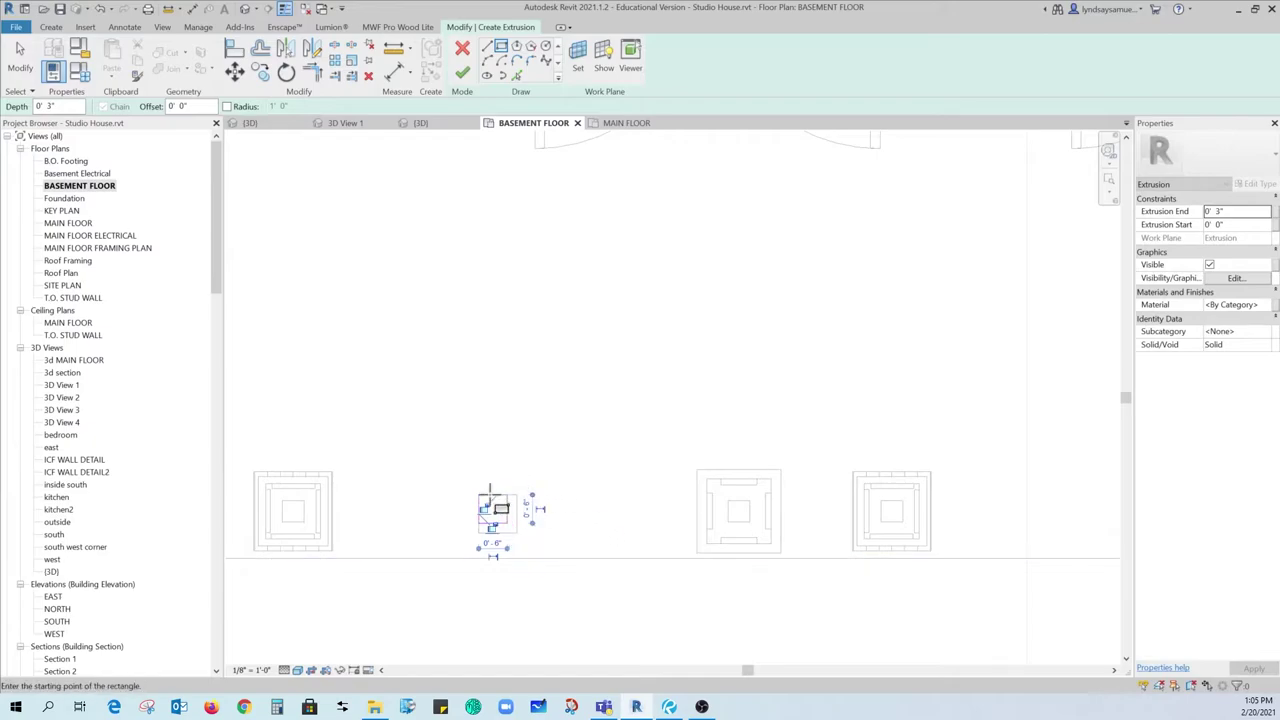
scroll(587, 468, up, 1)
middle_drag(587, 468, 597, 403)
key(Escape)
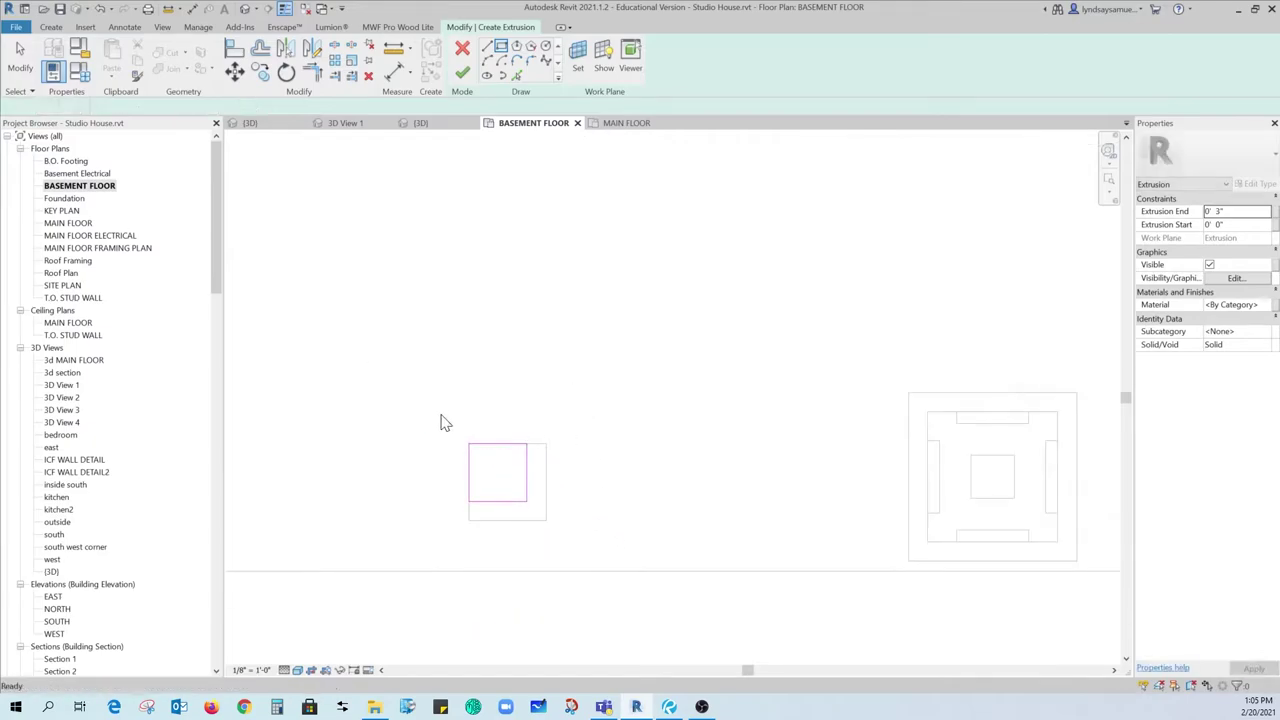
Move the 6" square right and down so that it is centered within the block's outline
drag(450, 419, 530, 515)
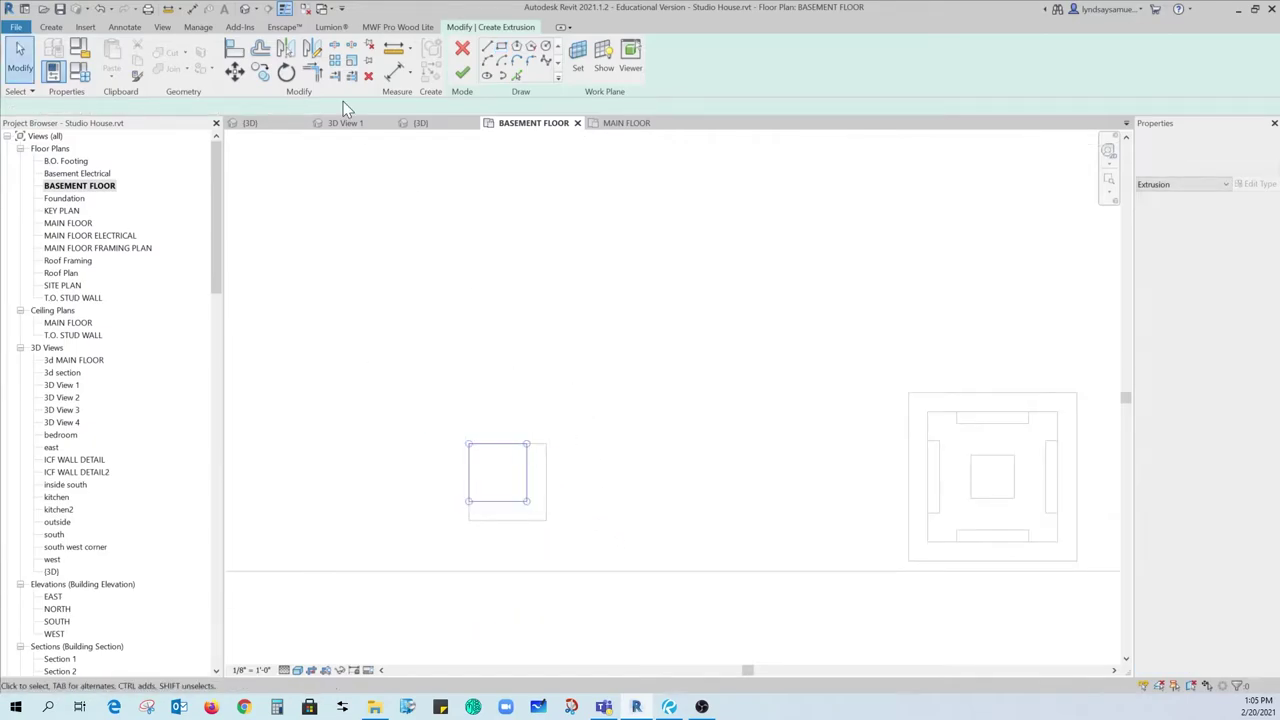
click(236, 73)
click(498, 444)
click(508, 444)
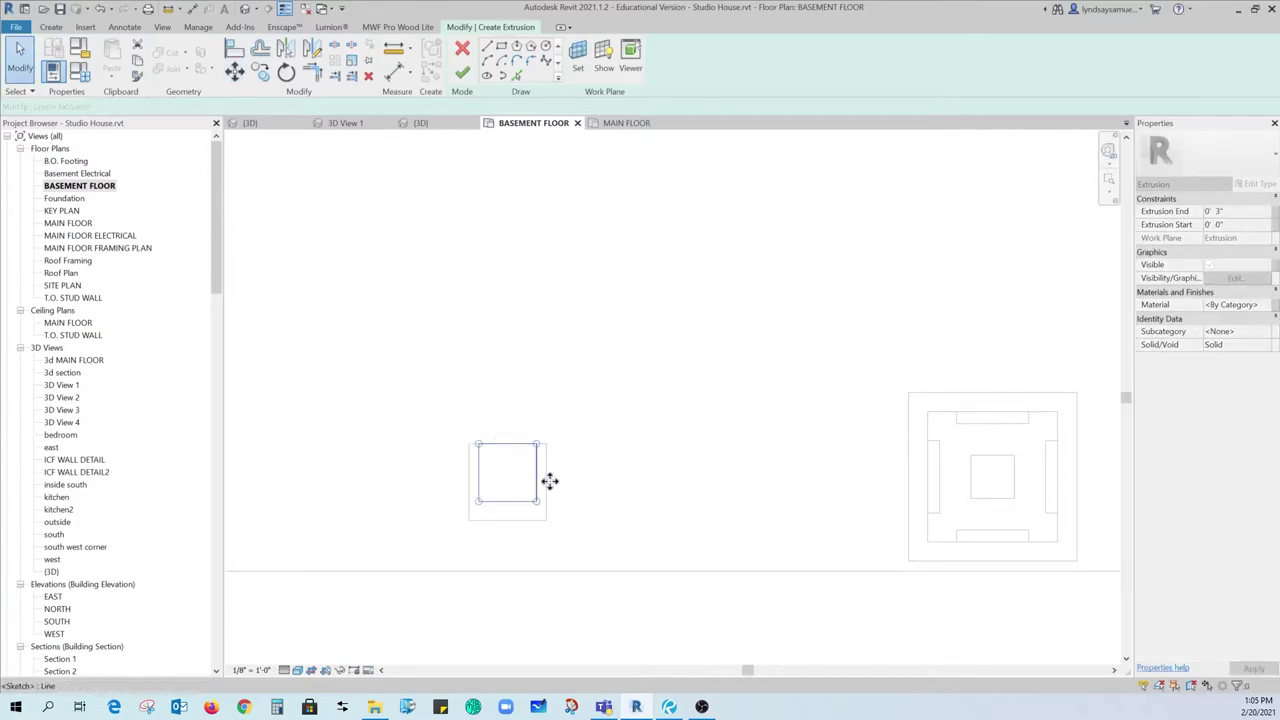
click(234, 71)
click(480, 477)
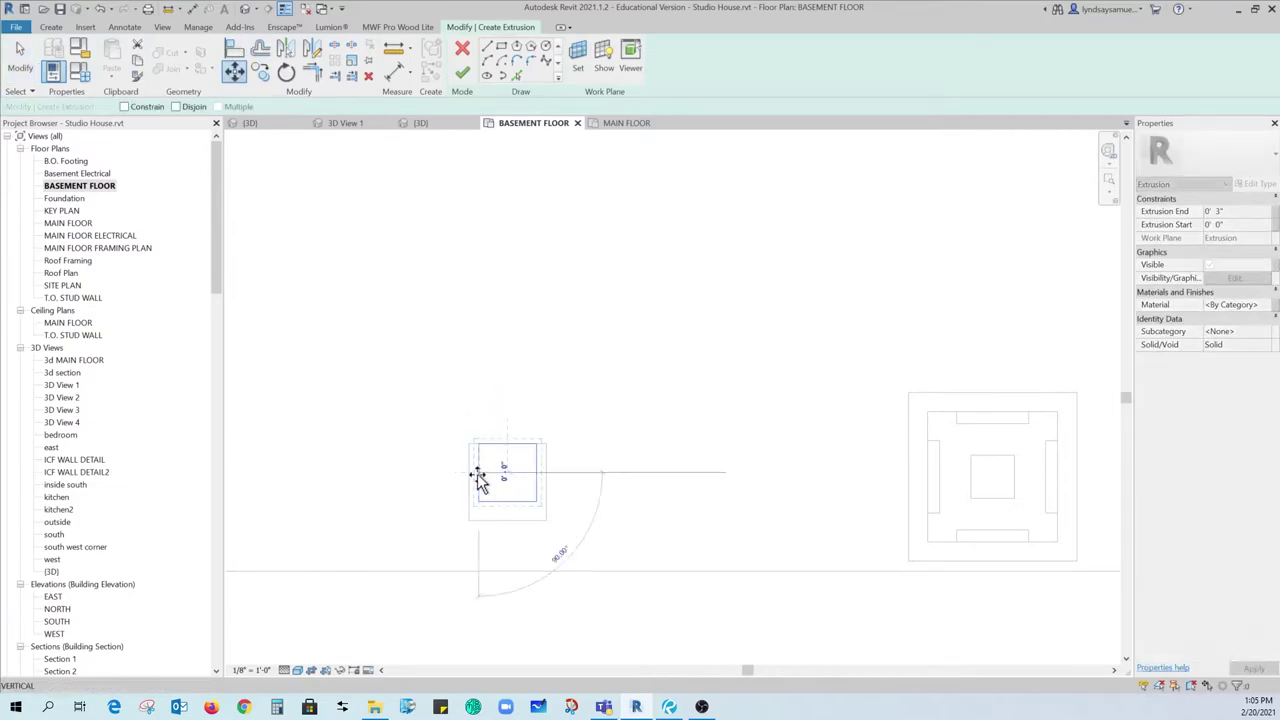
click(477, 481)
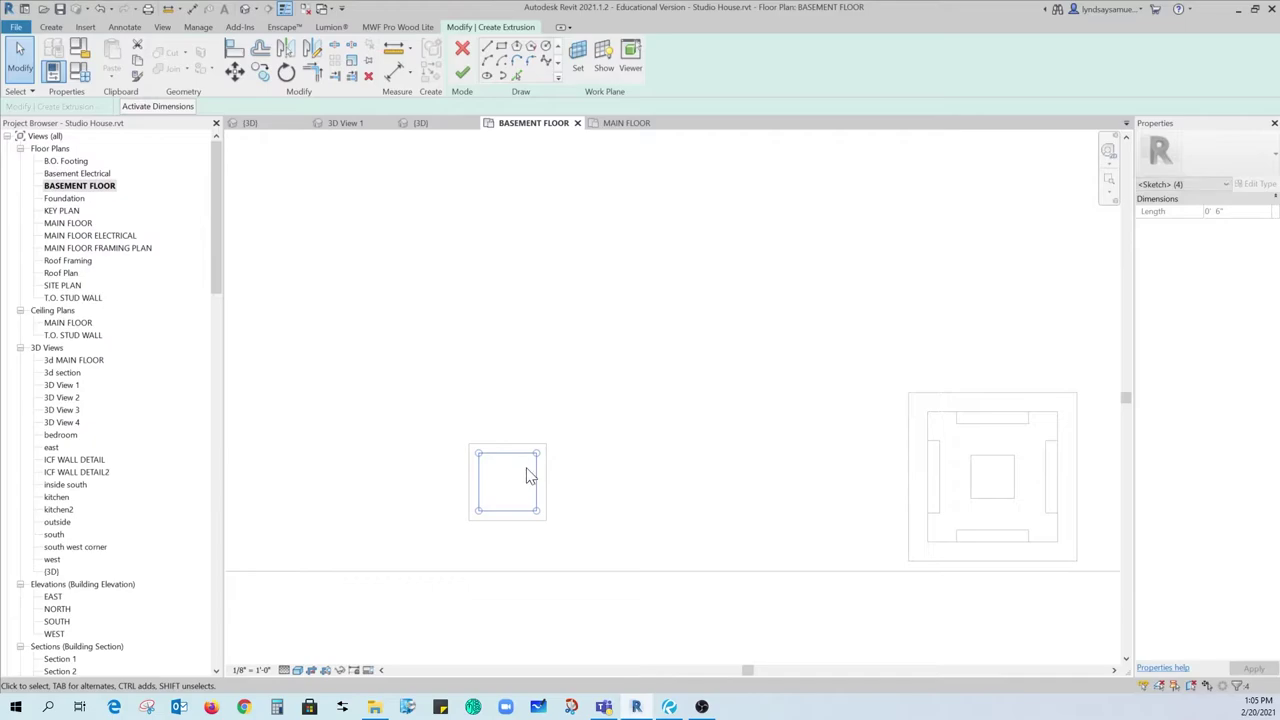
click(614, 386)
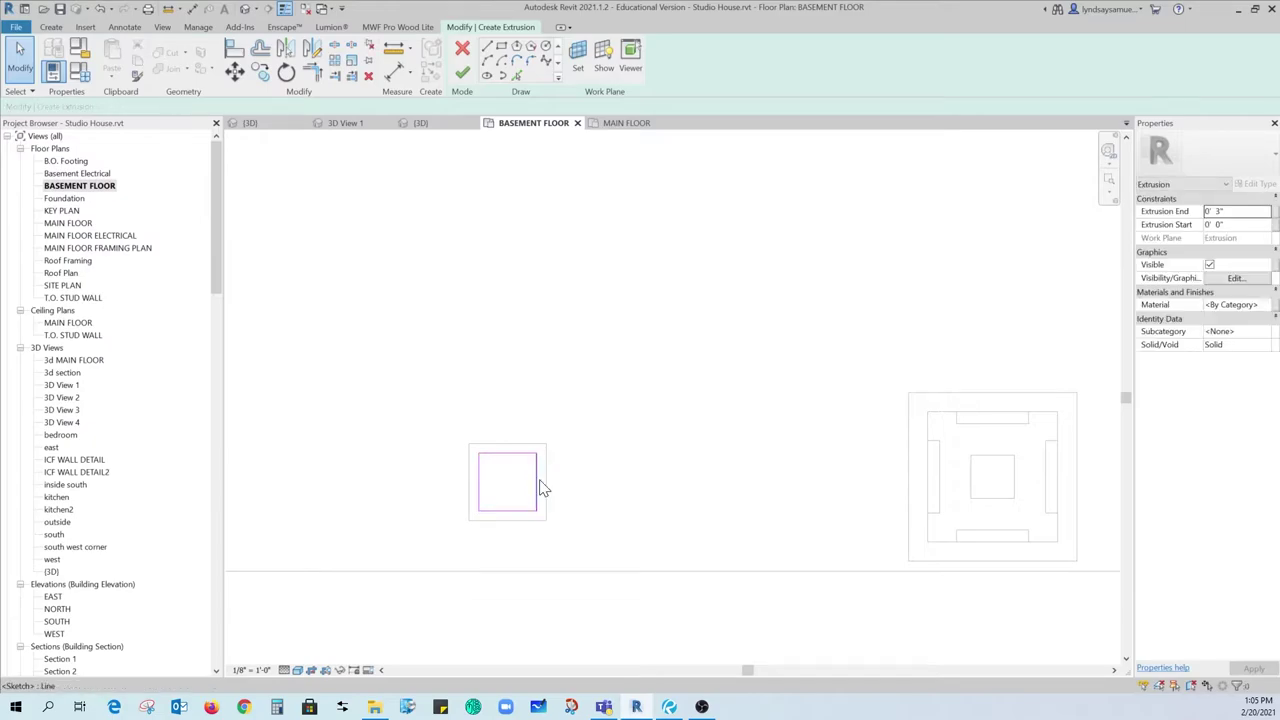
Set the extrusion end of the 6" square to 3' 0" and finish the extrusion
click(1244, 213)
key(BackSpace)
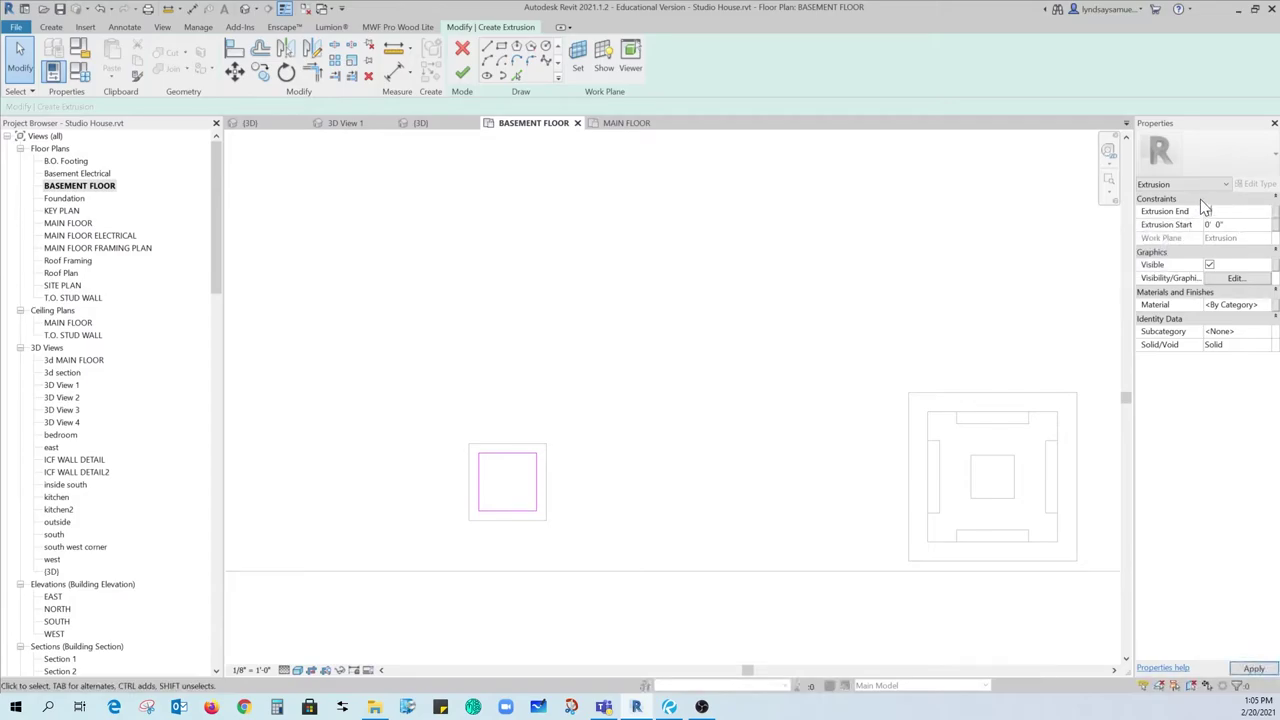
text(3' 0")
click(462, 73)
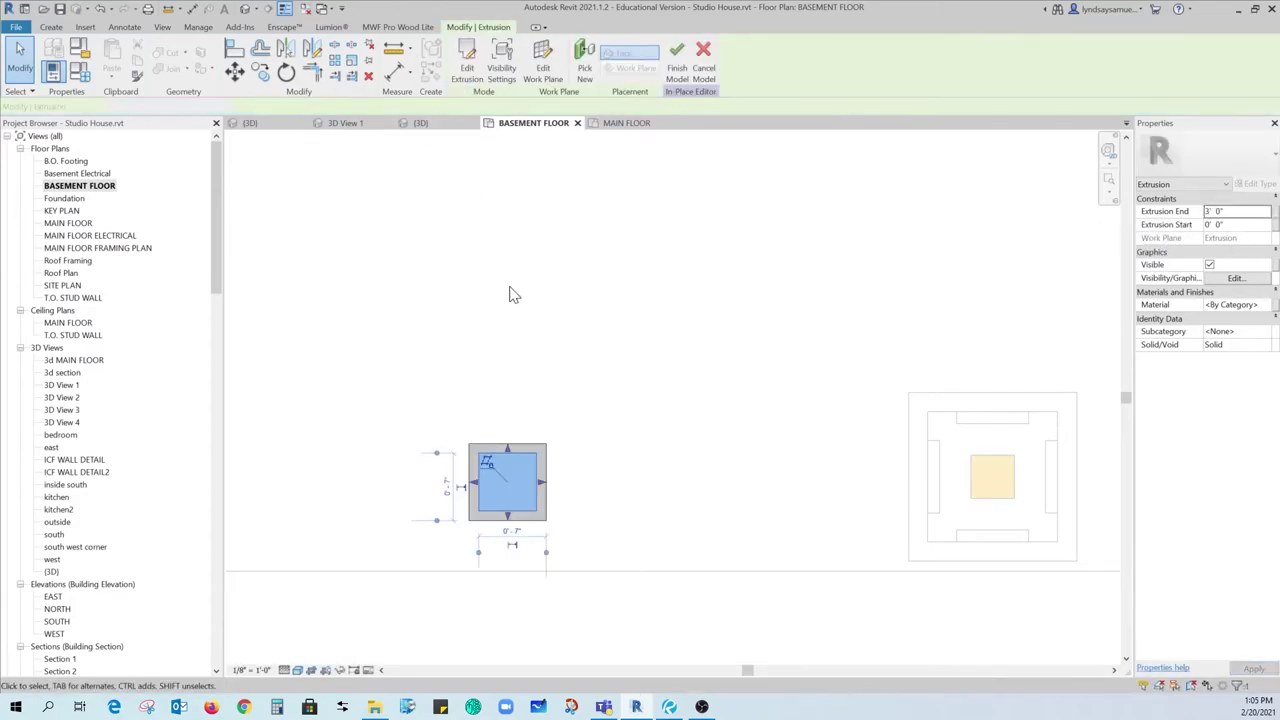
Inspect the post on its base block in 3D, and return to the BASEMENT FLOOR plan
click(246, 10)
scroll(755, 376, down, 5)
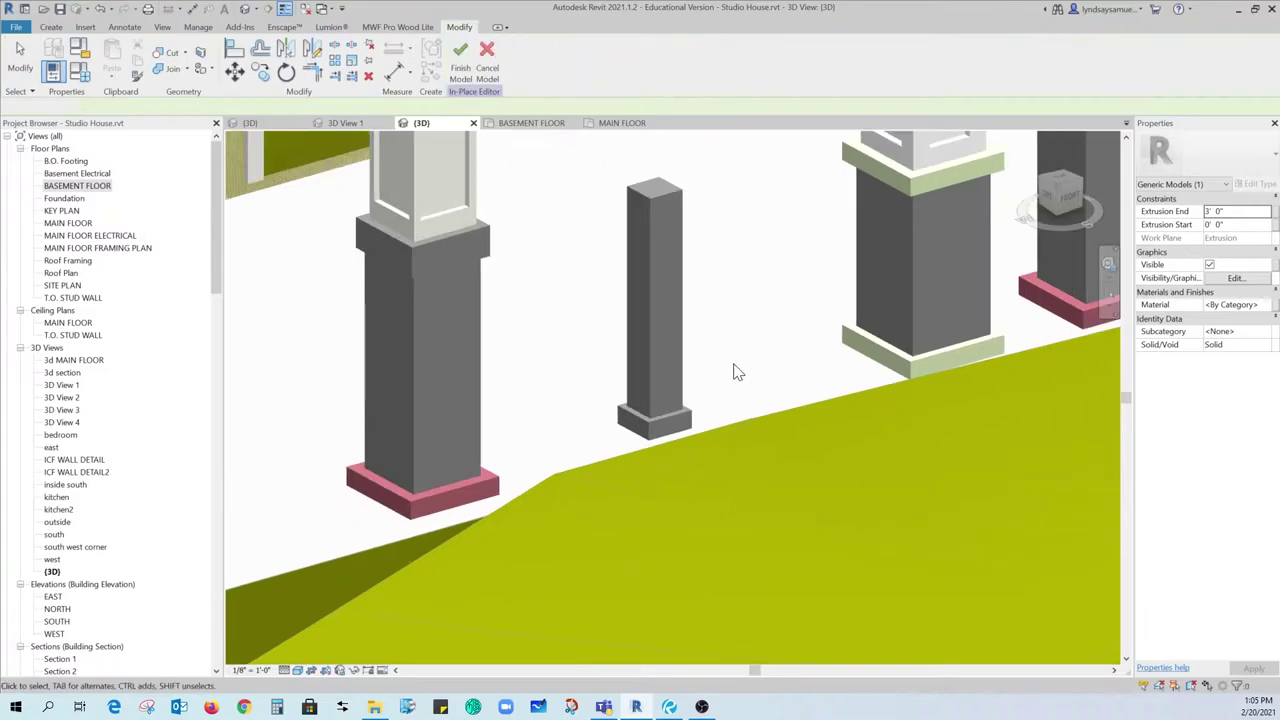
middle_drag(770, 358, 699, 443)
scroll(605, 318, up, 2)
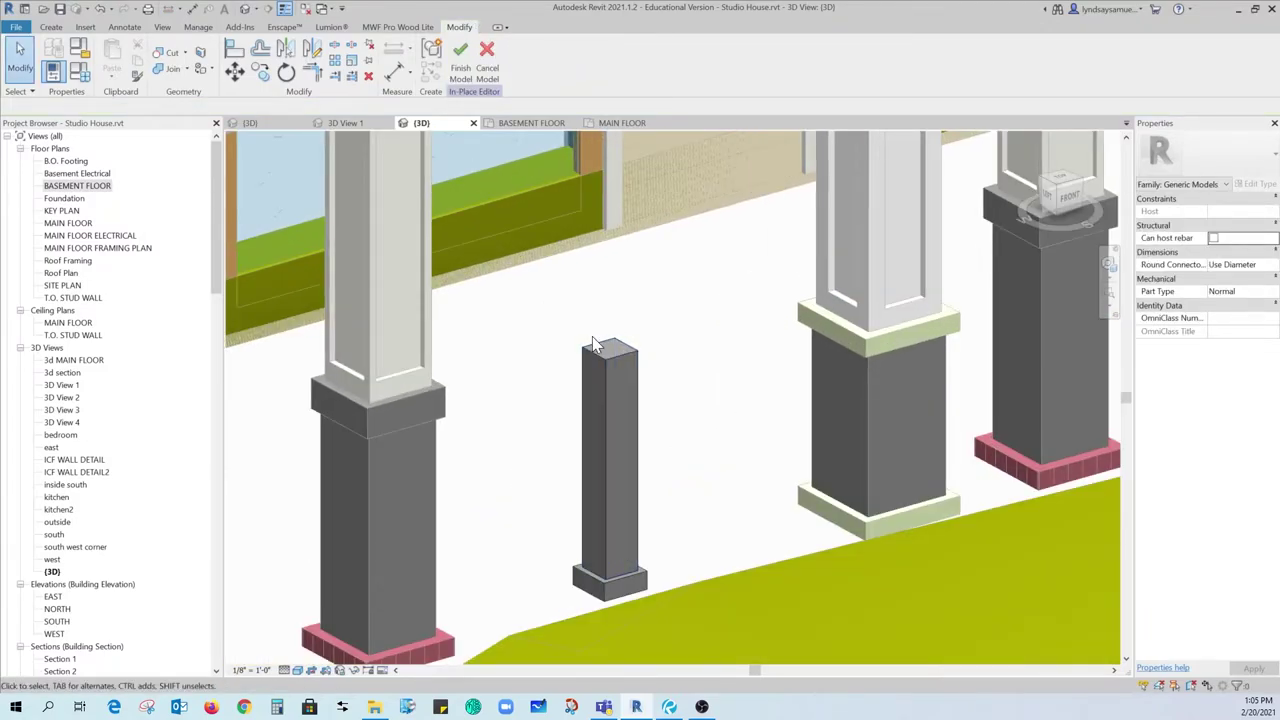
scroll(580, 330, down, 2)
scroll(577, 328, down, 1)
double_click(86, 189)
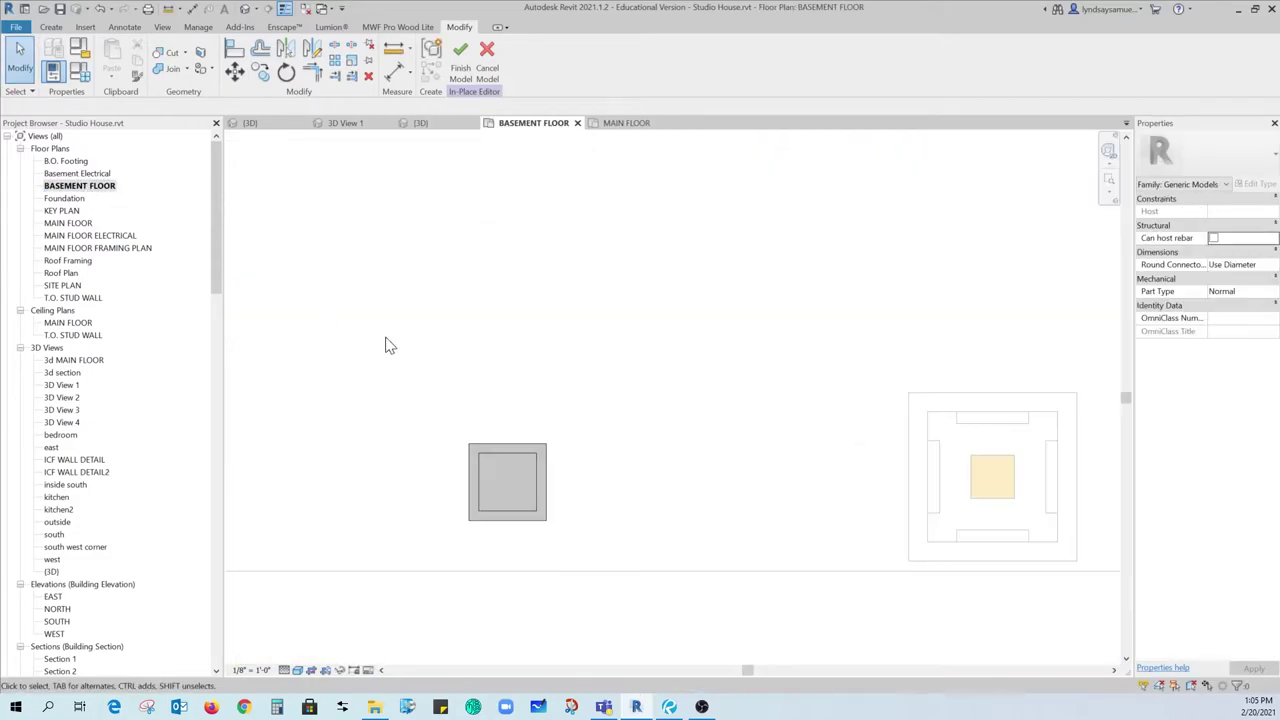
click(51, 27)
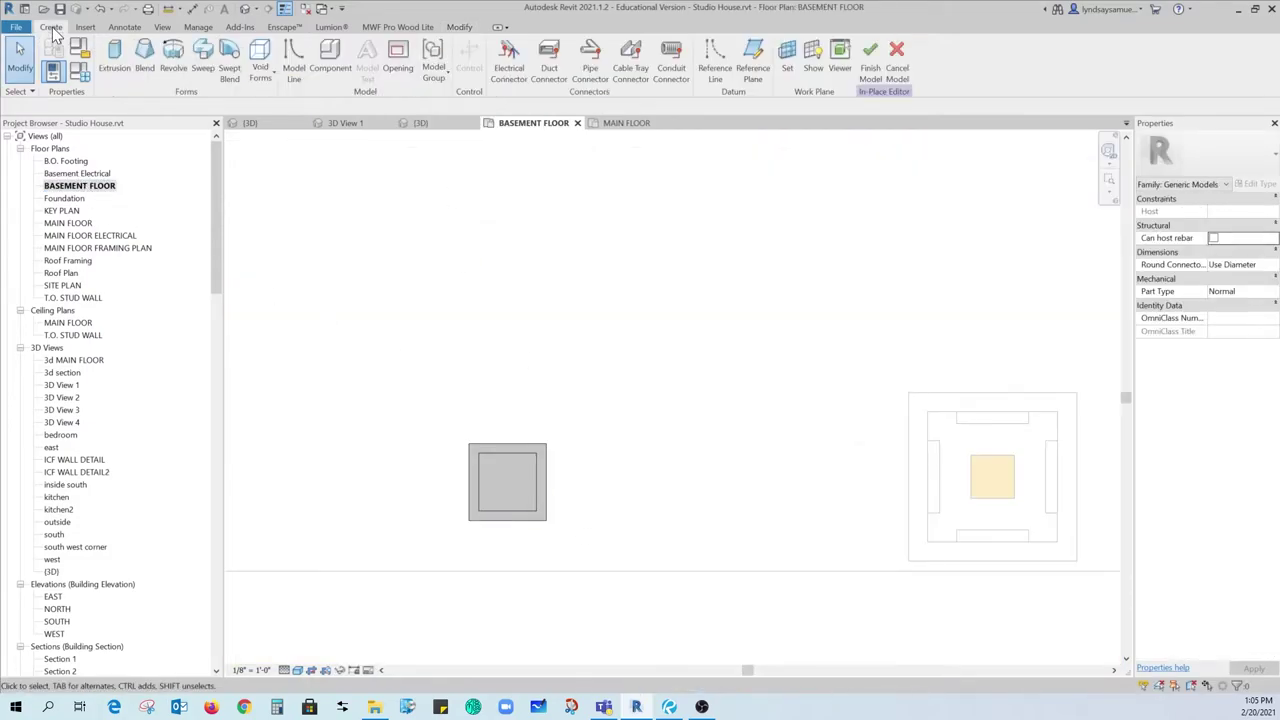
click(113, 52)
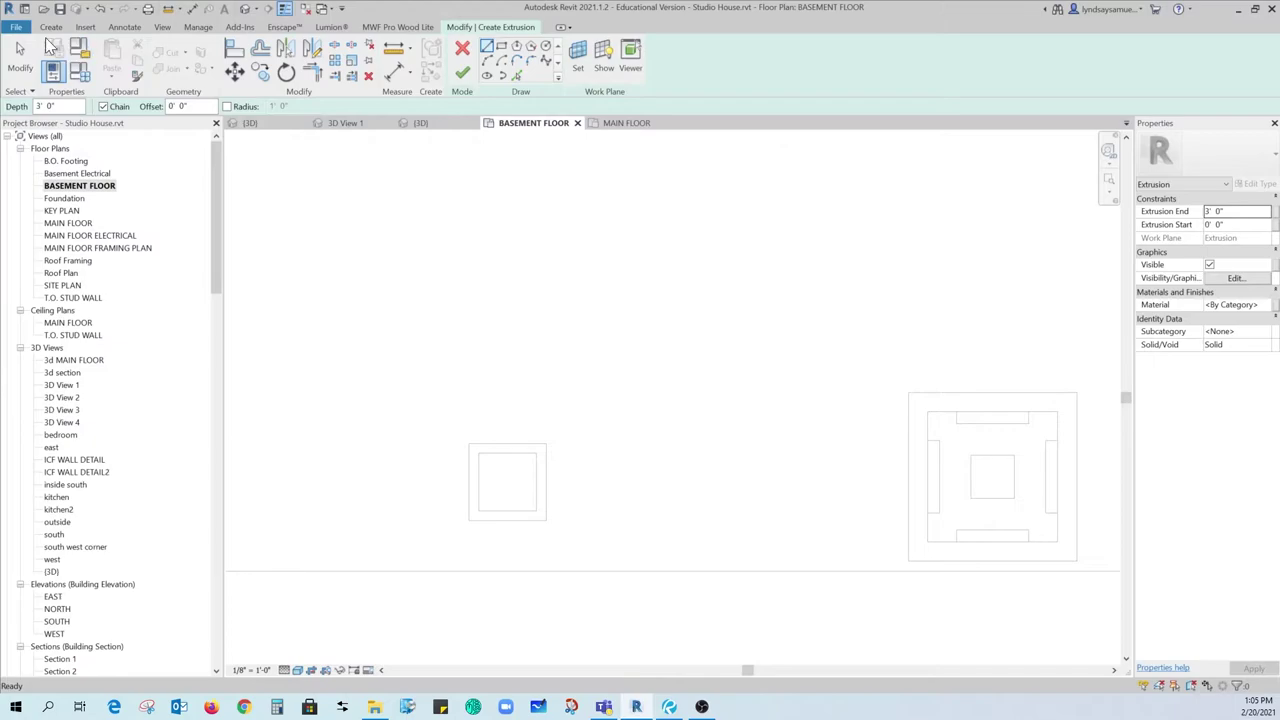
click(52, 28)
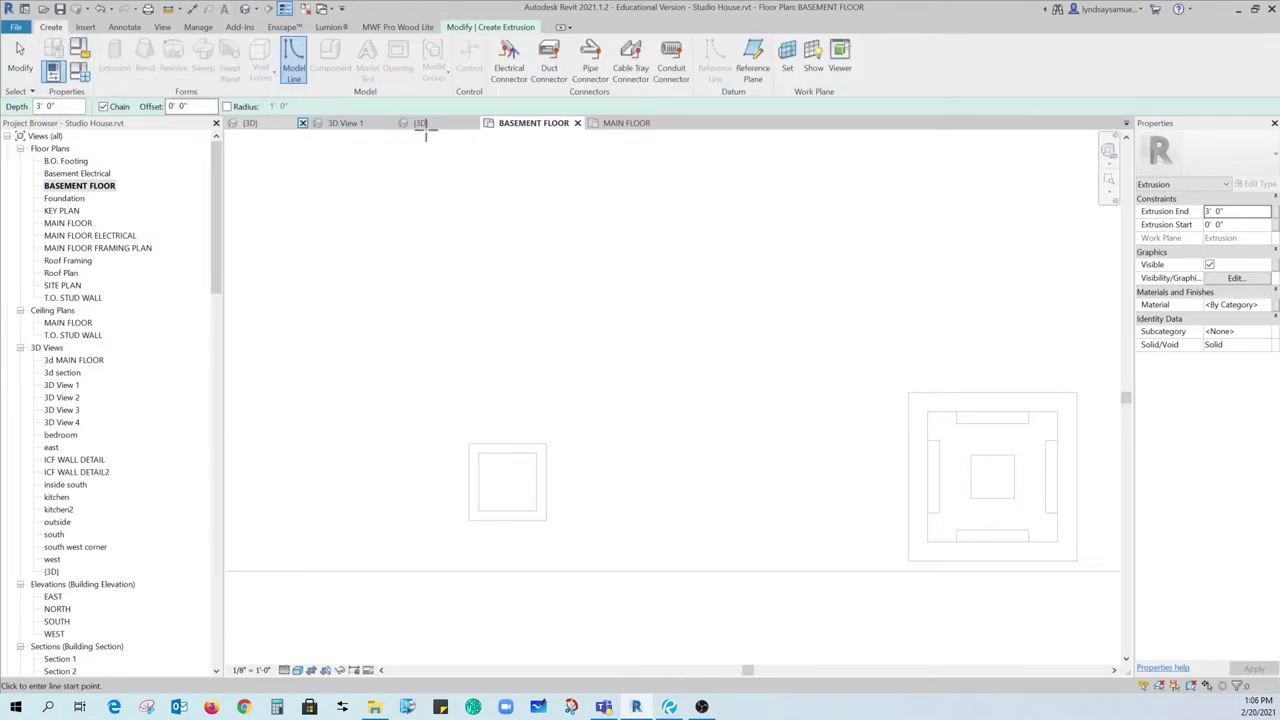
click(492, 28)
click(464, 46)
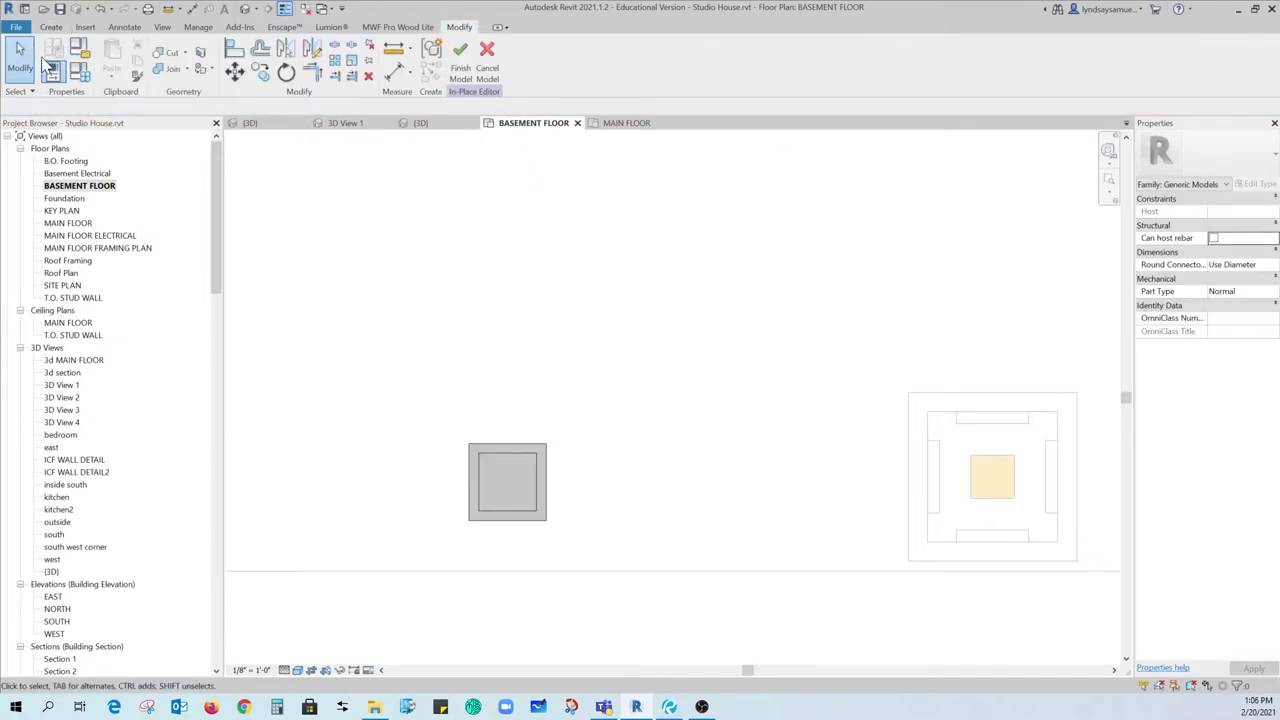
Start a blend and set its work plane by picking the top face of the 6" post
click(52, 28)
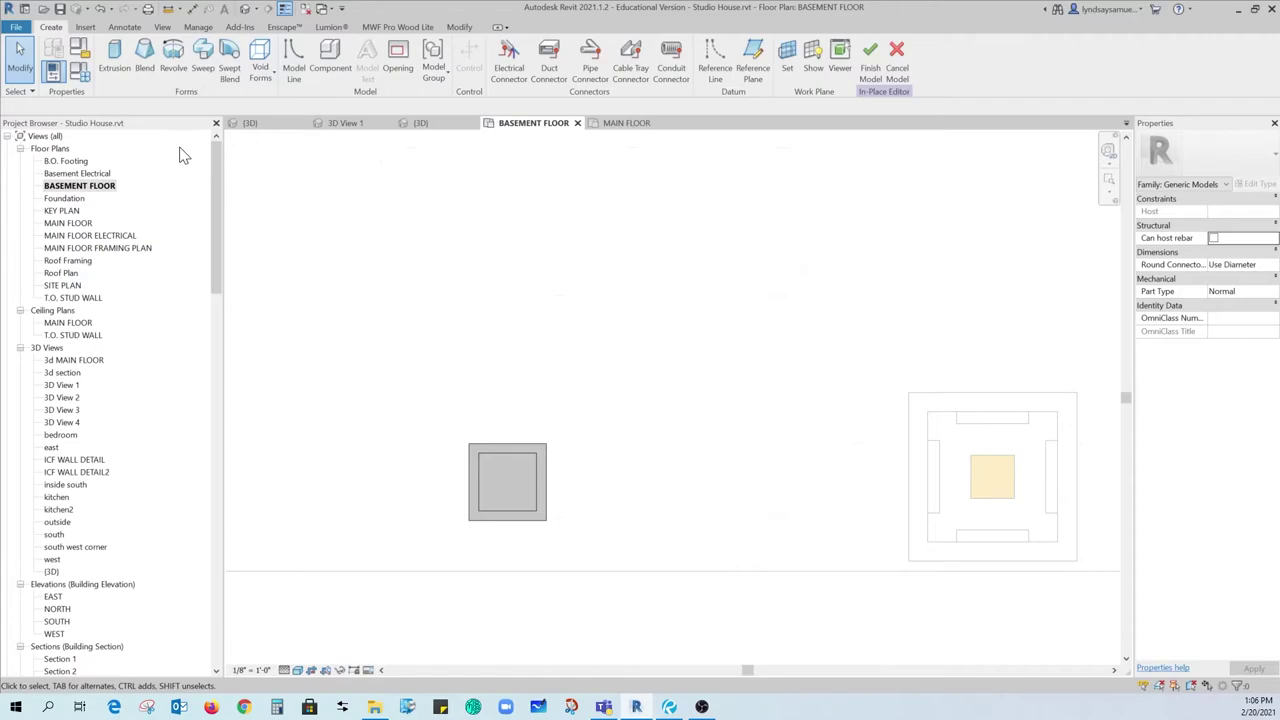
click(144, 52)
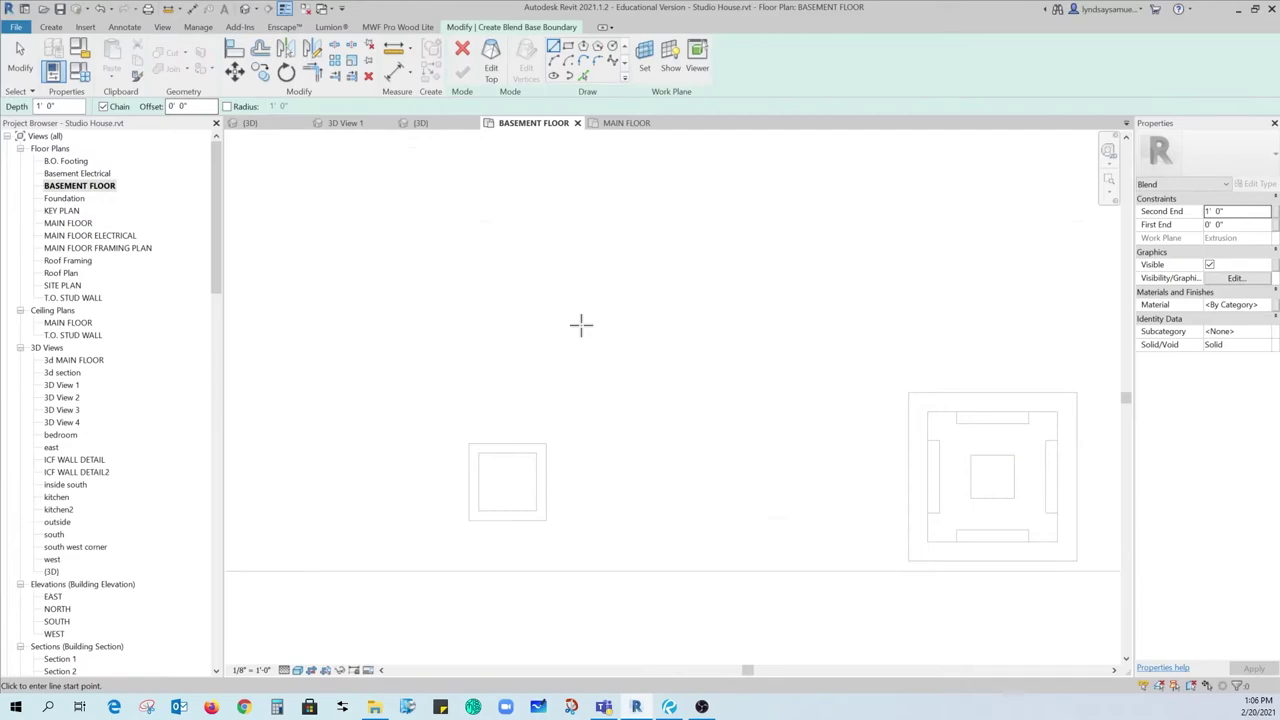
click(647, 66)
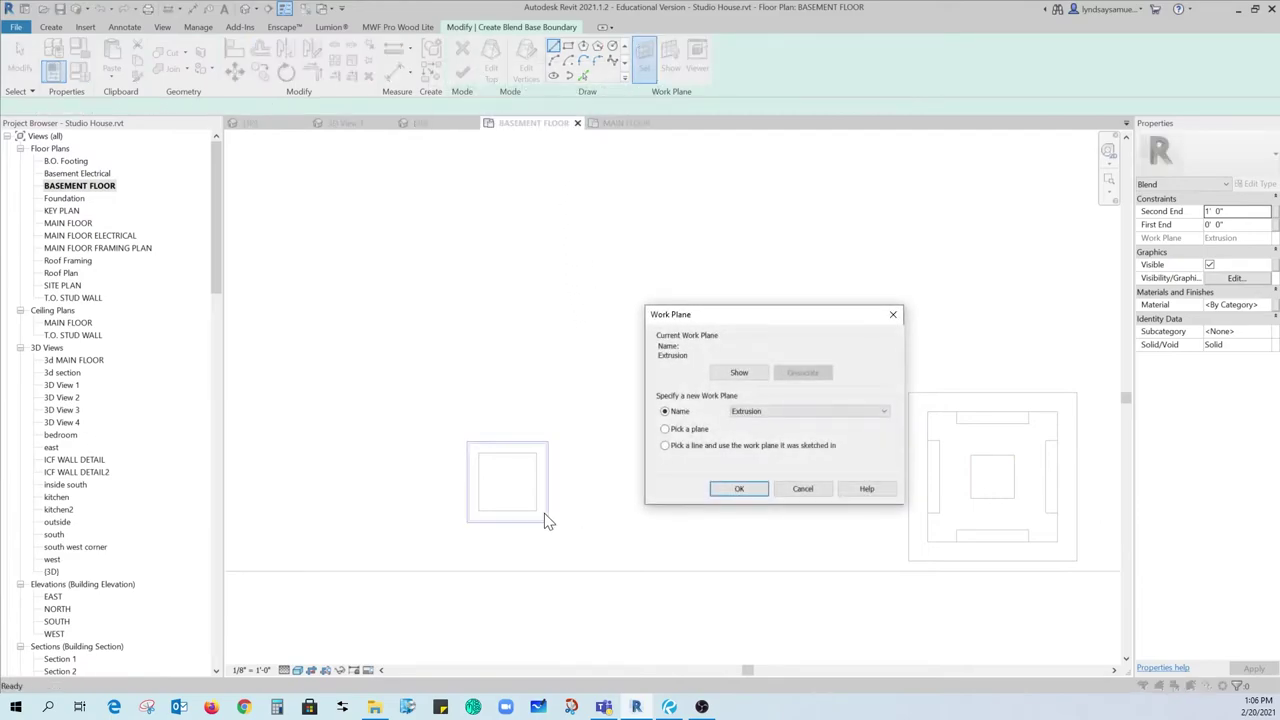
click(735, 487)
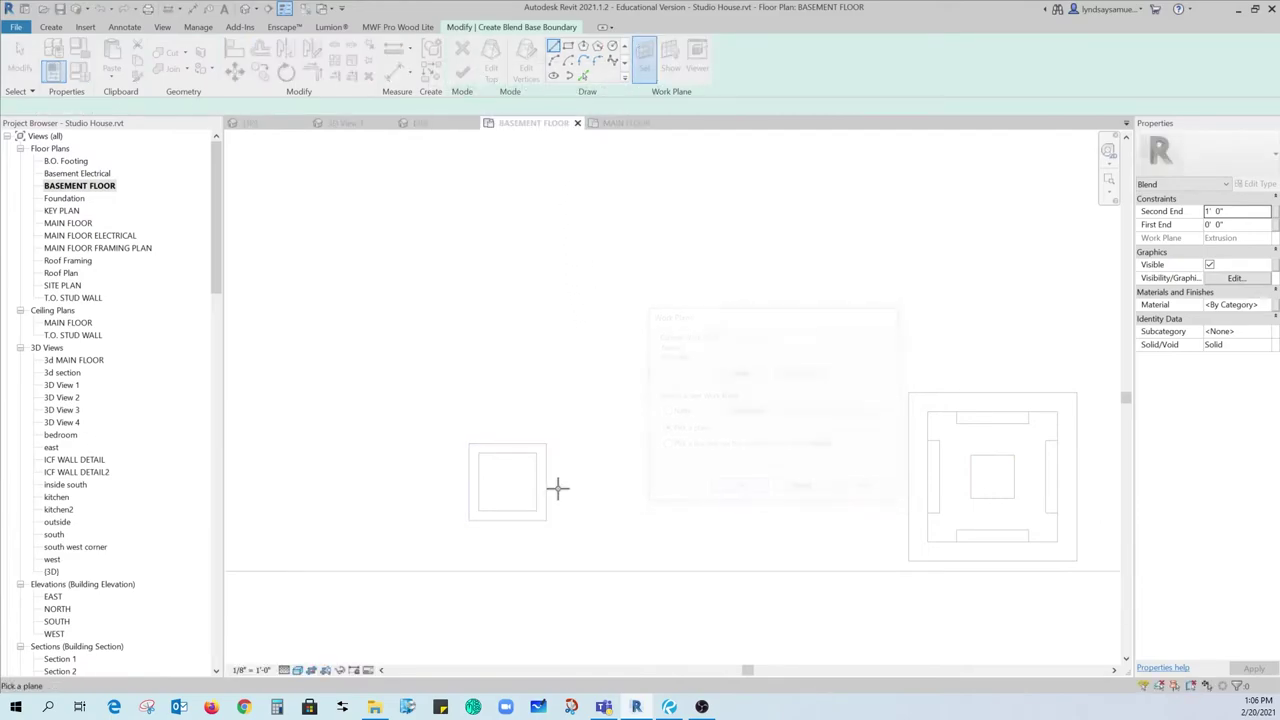
click(511, 453)
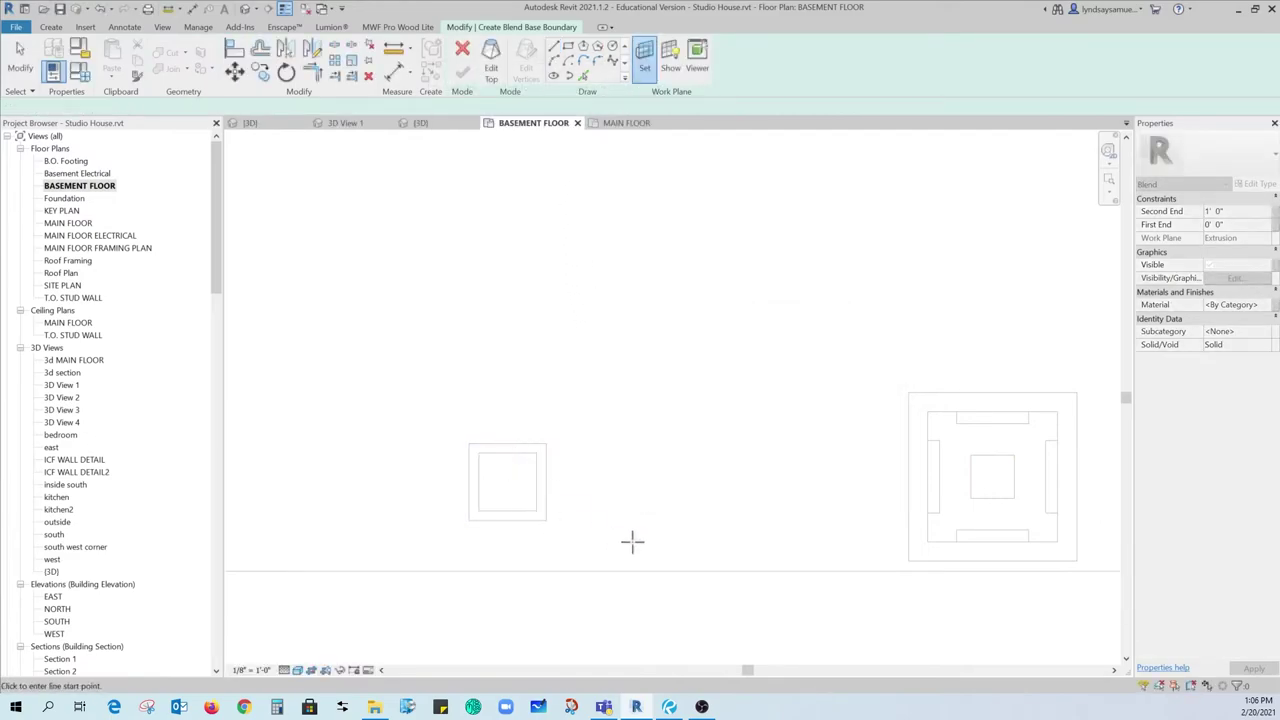
Sketch the blend's base boundary as a 6" by 6" rectangle matching the post's outline, corner to corner
click(567, 47)
click(478, 510)
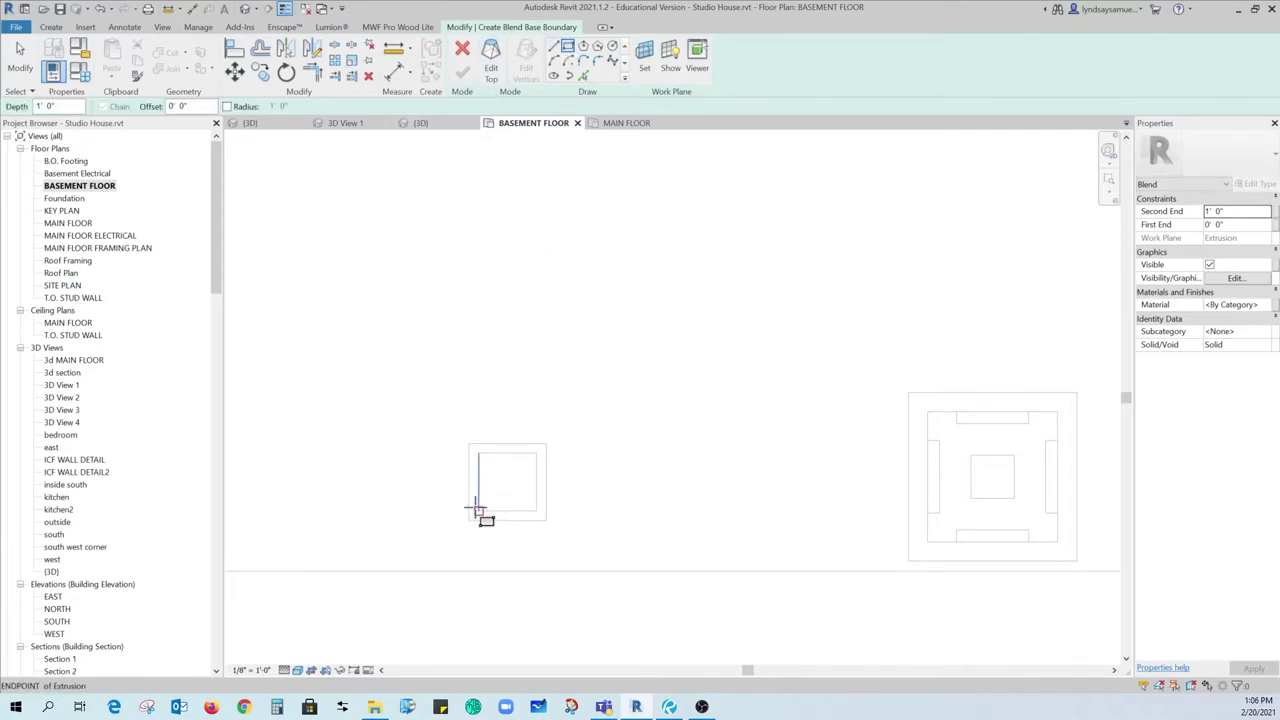
click(536, 453)
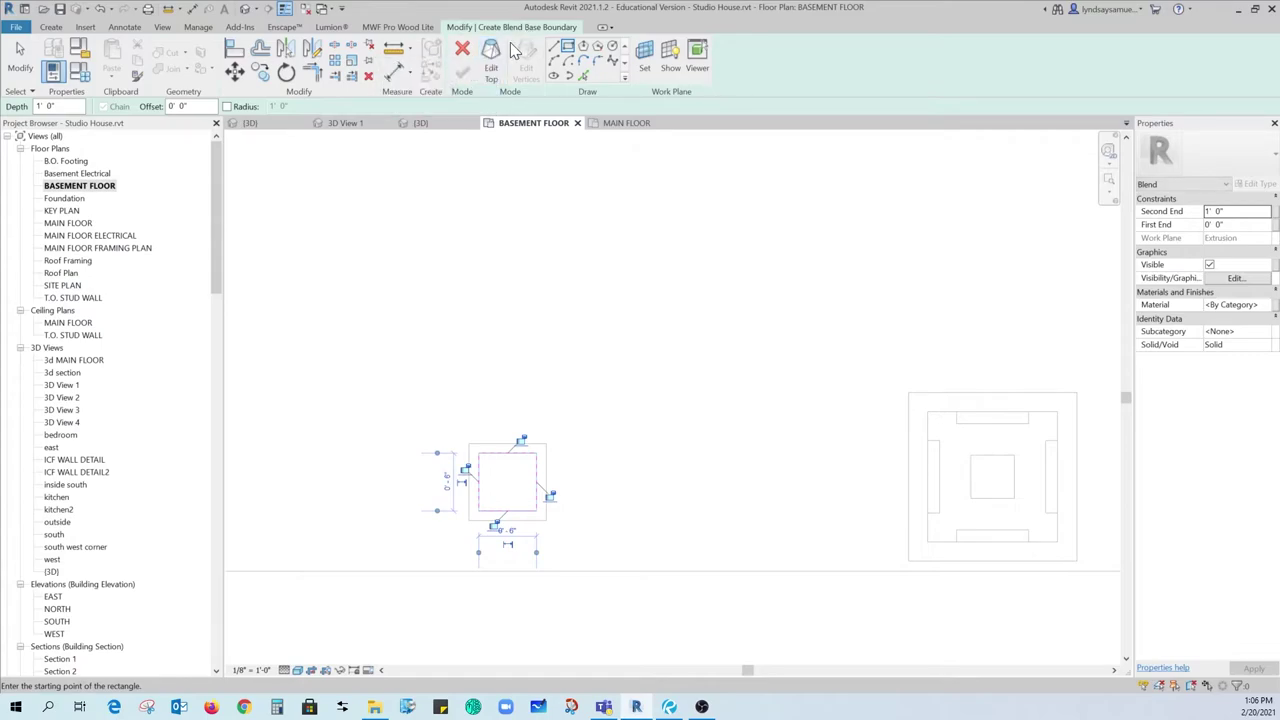
Switch to the blend's top boundary and sketch a 3" by 3" square inside the post's outline
click(495, 62)
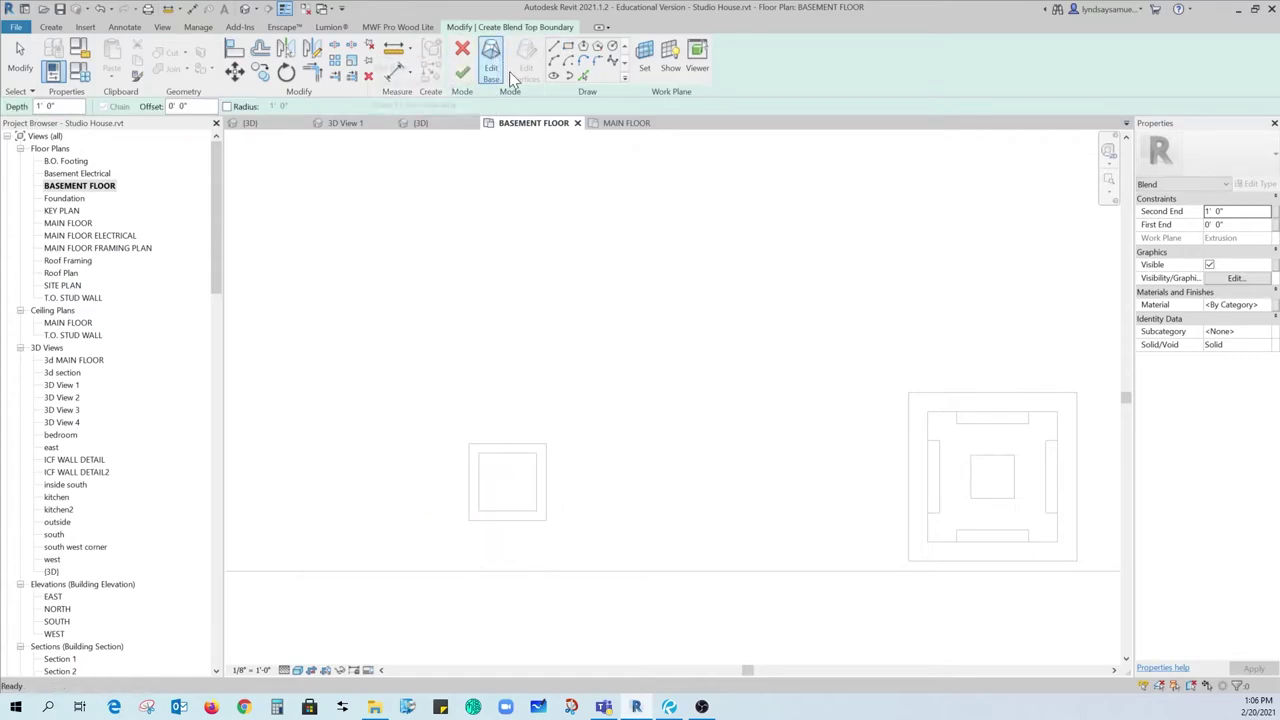
click(569, 47)
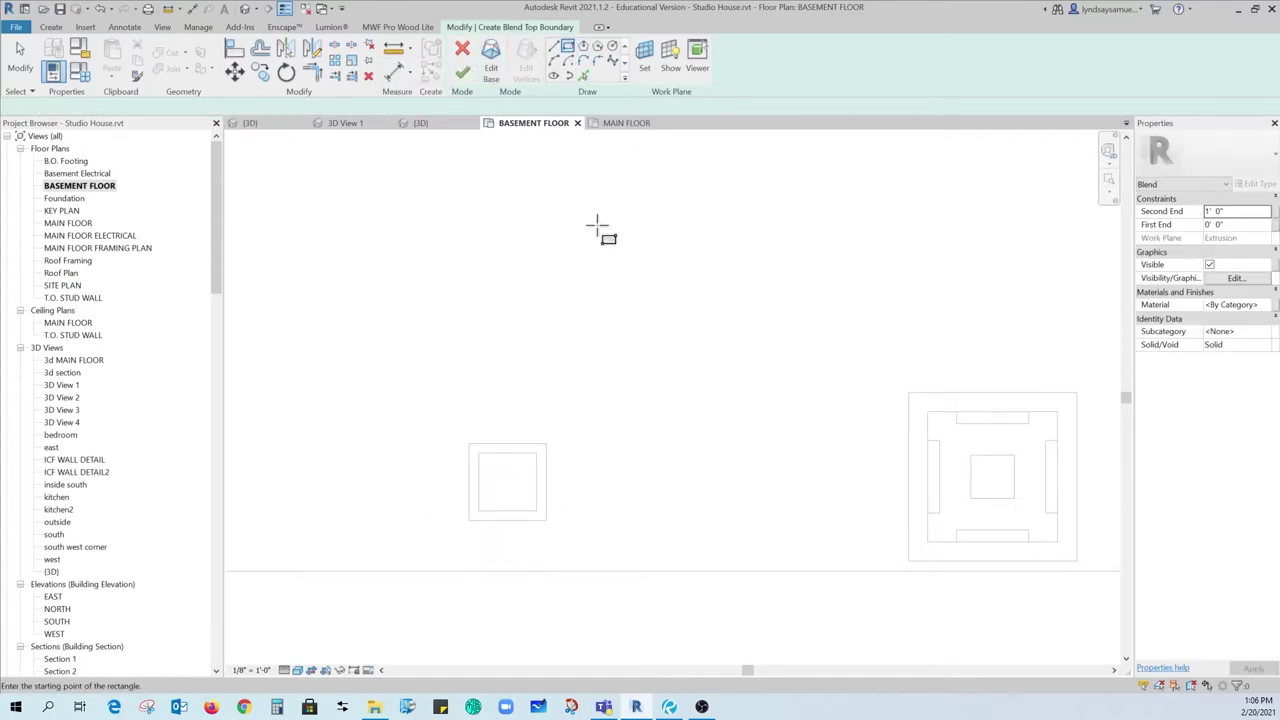
click(492, 497)
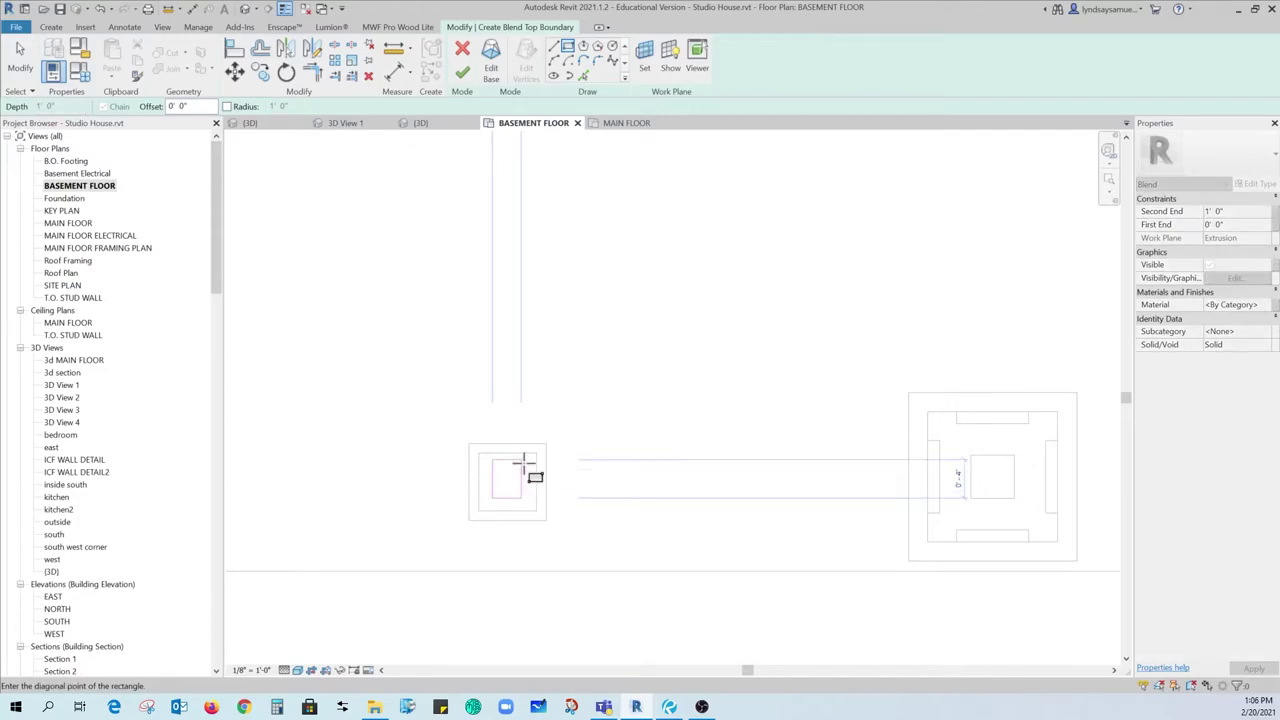
click(521, 468)
key(Escape)
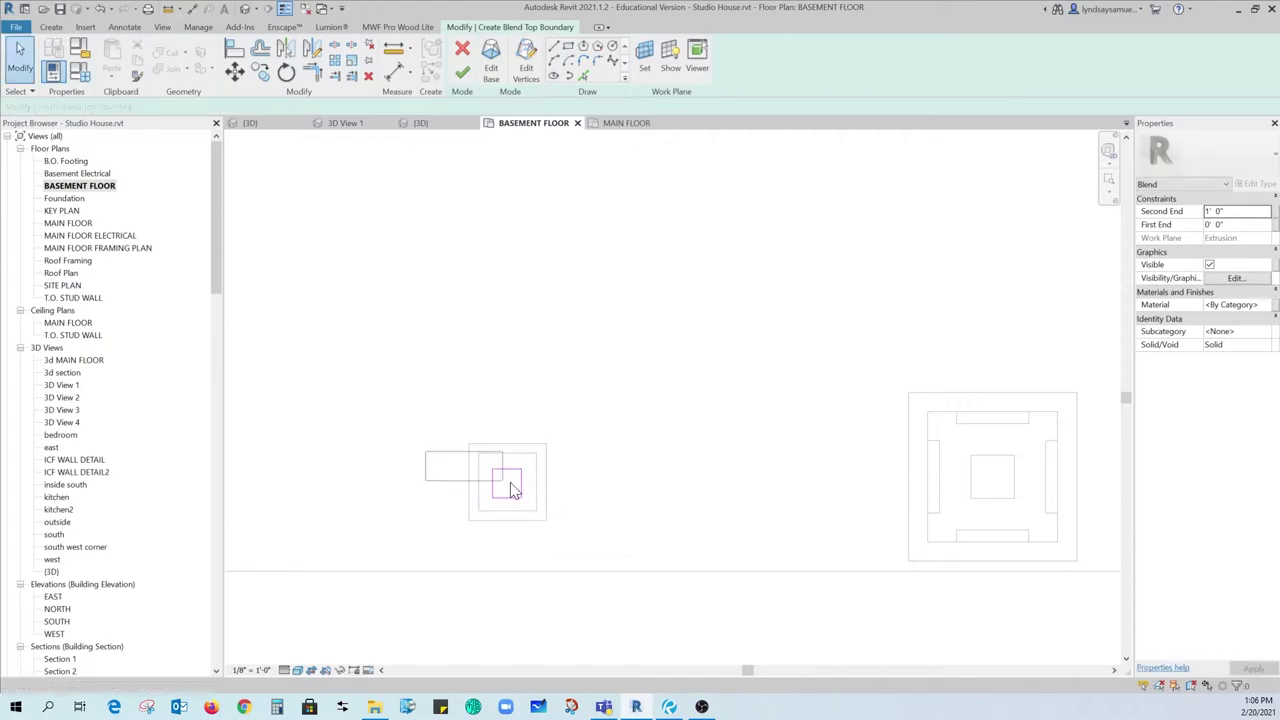
Select the four lines of the 3" top square and center it within the post's outline
drag(511, 484, 562, 507)
scroll(510, 497, up, 2)
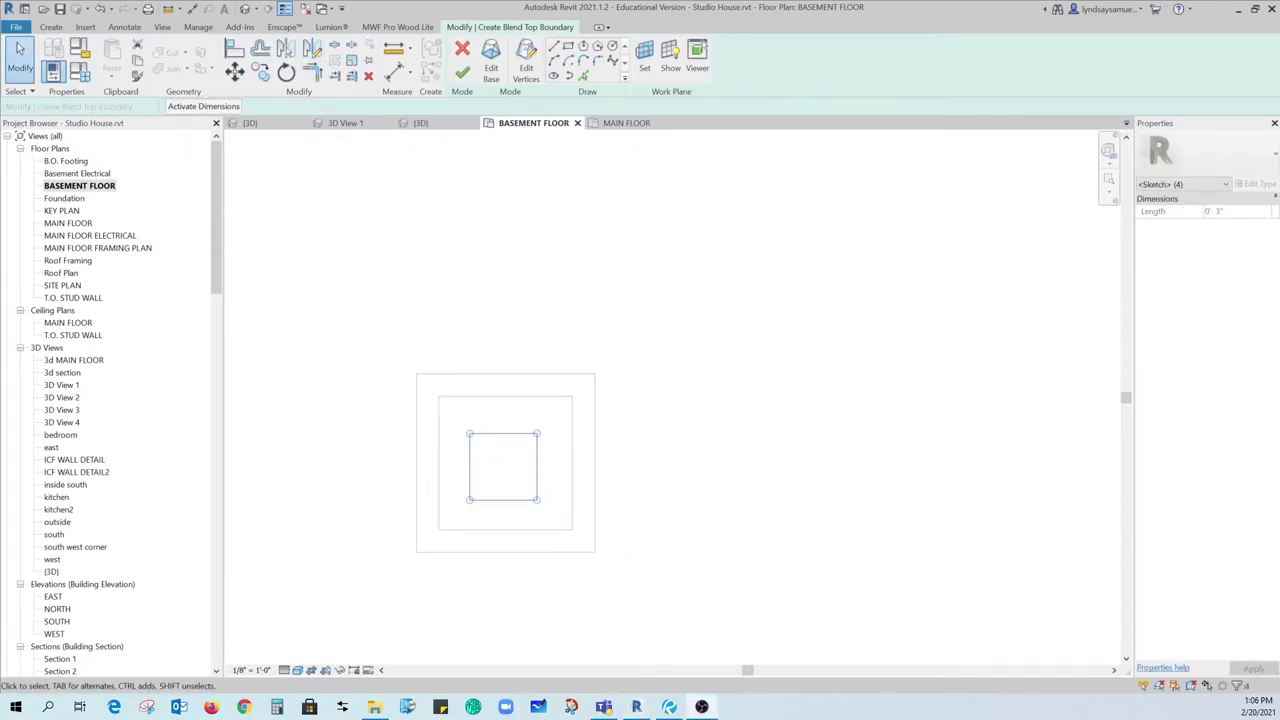
key(Escape)
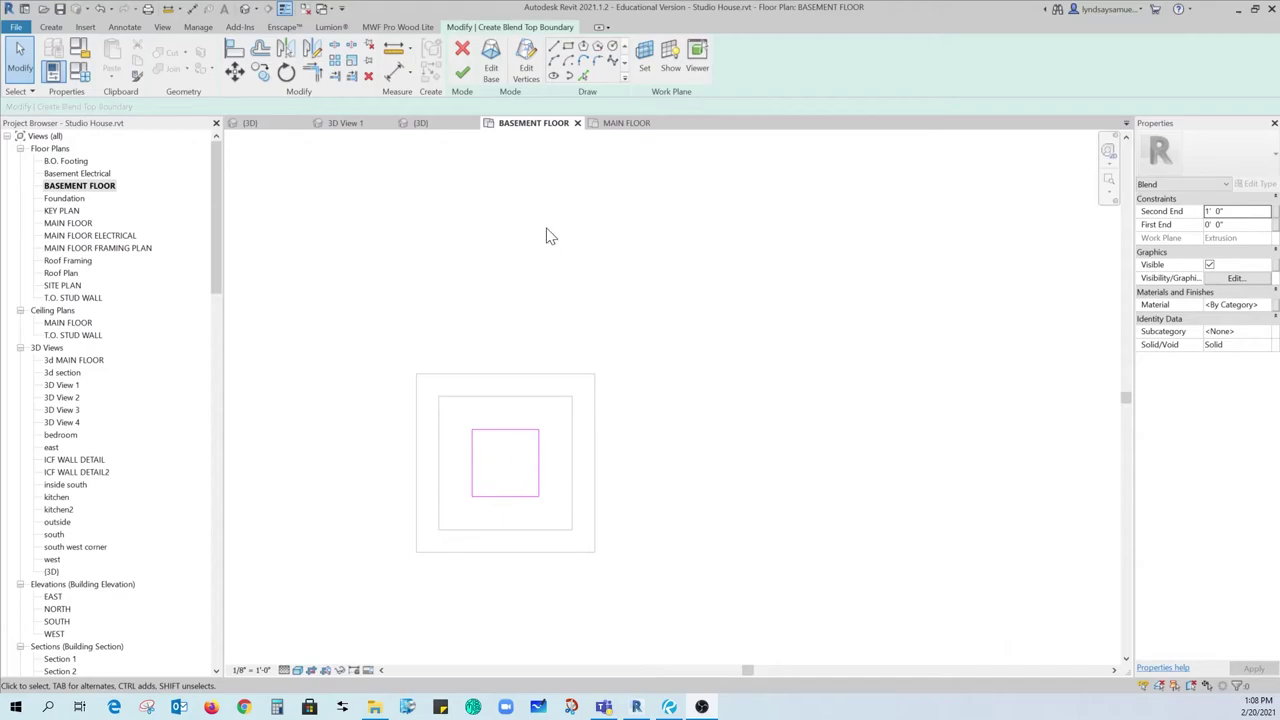
Finish the blend and inspect the tapered cap on the post in the default 3D view
click(462, 72)
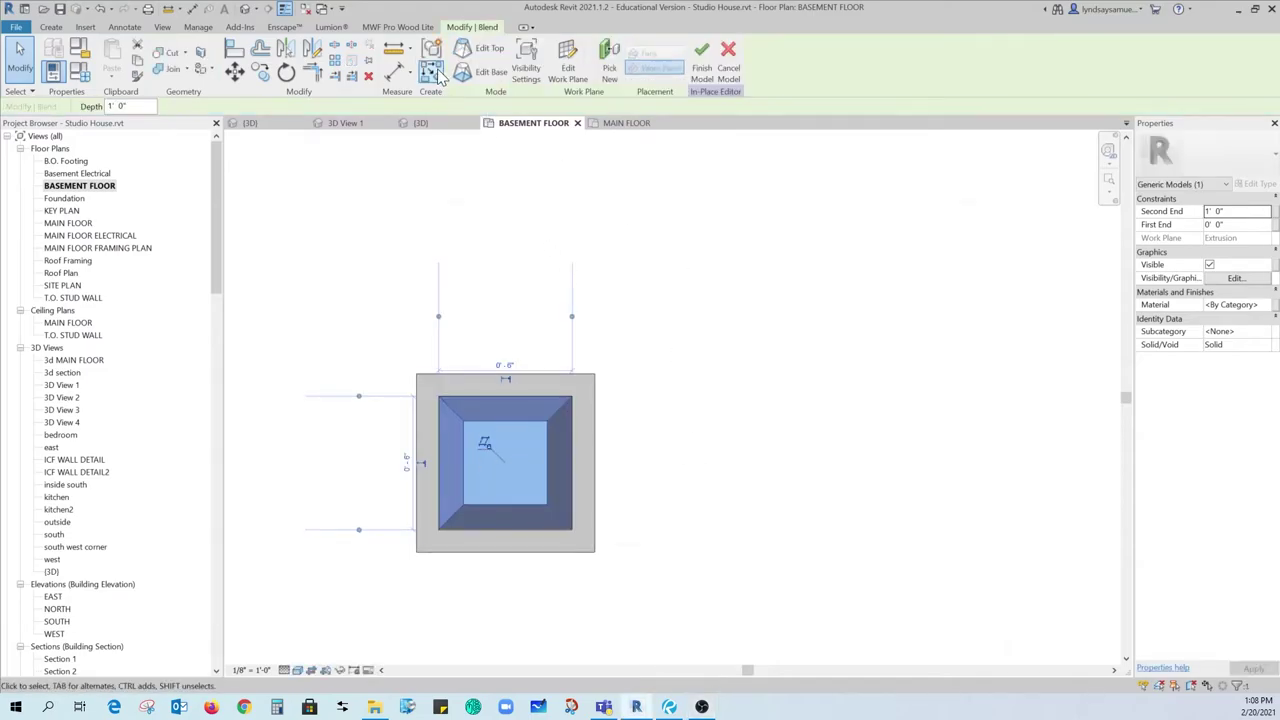
click(245, 9)
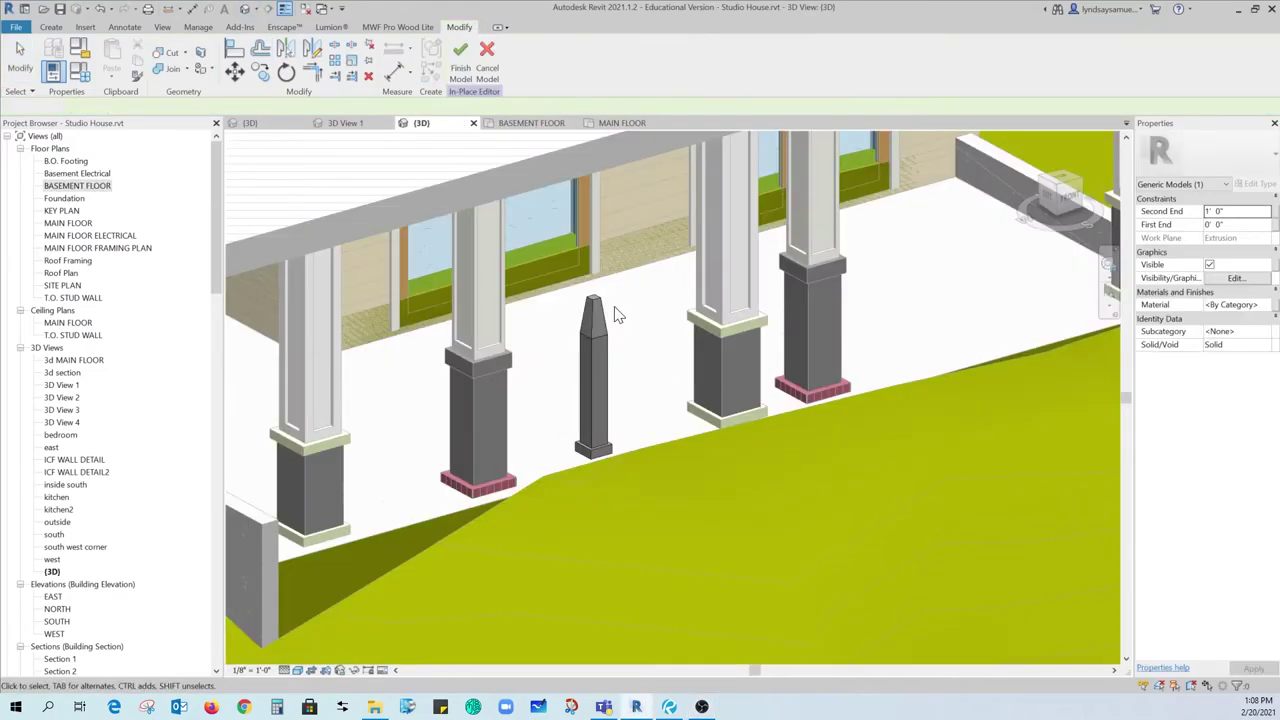
scroll(615, 315, up, 4)
click(632, 497)
scroll(565, 265, up, 2)
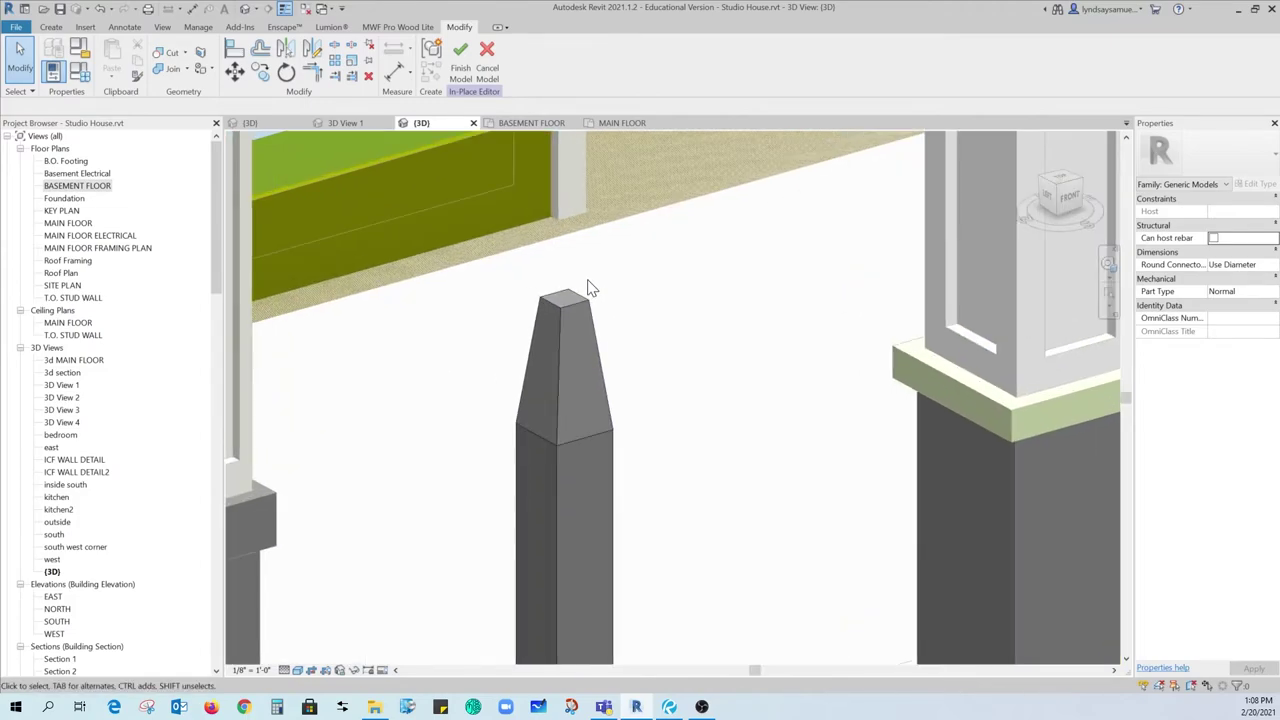
scroll(588, 288, down, 5)
middle_drag(635, 371, 630, 410)
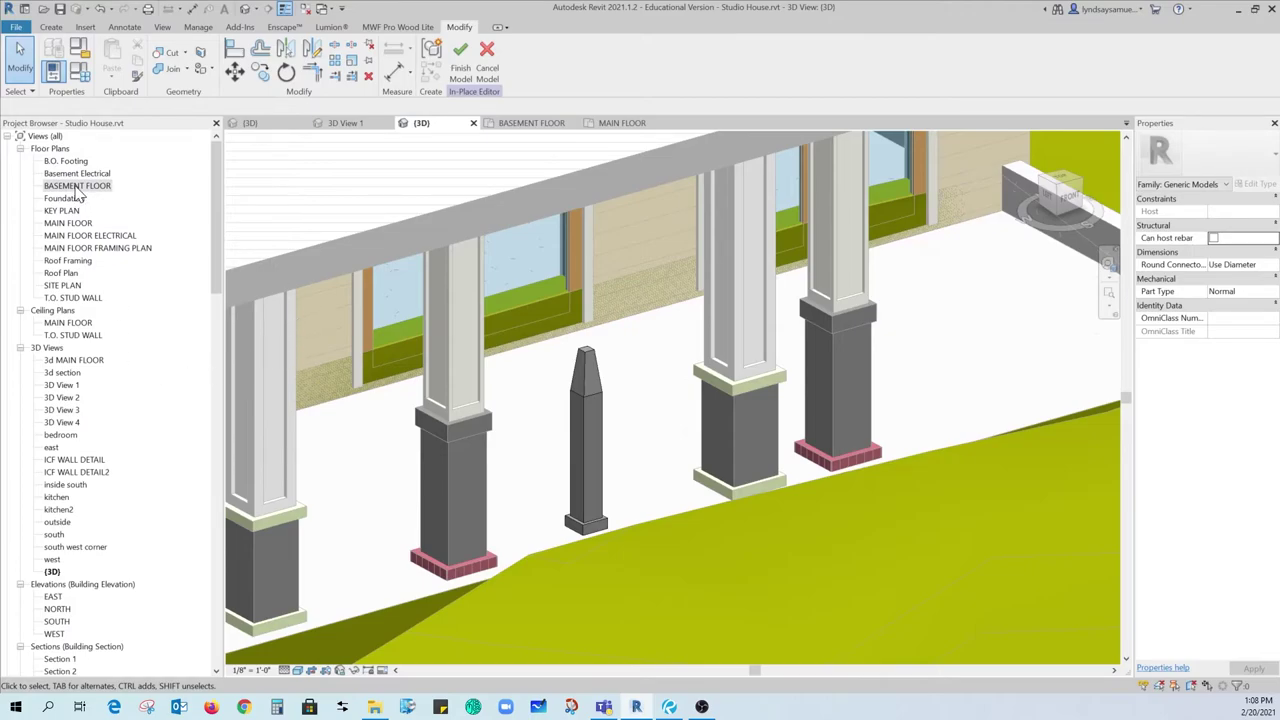
scroll(800, 407, up, 4)
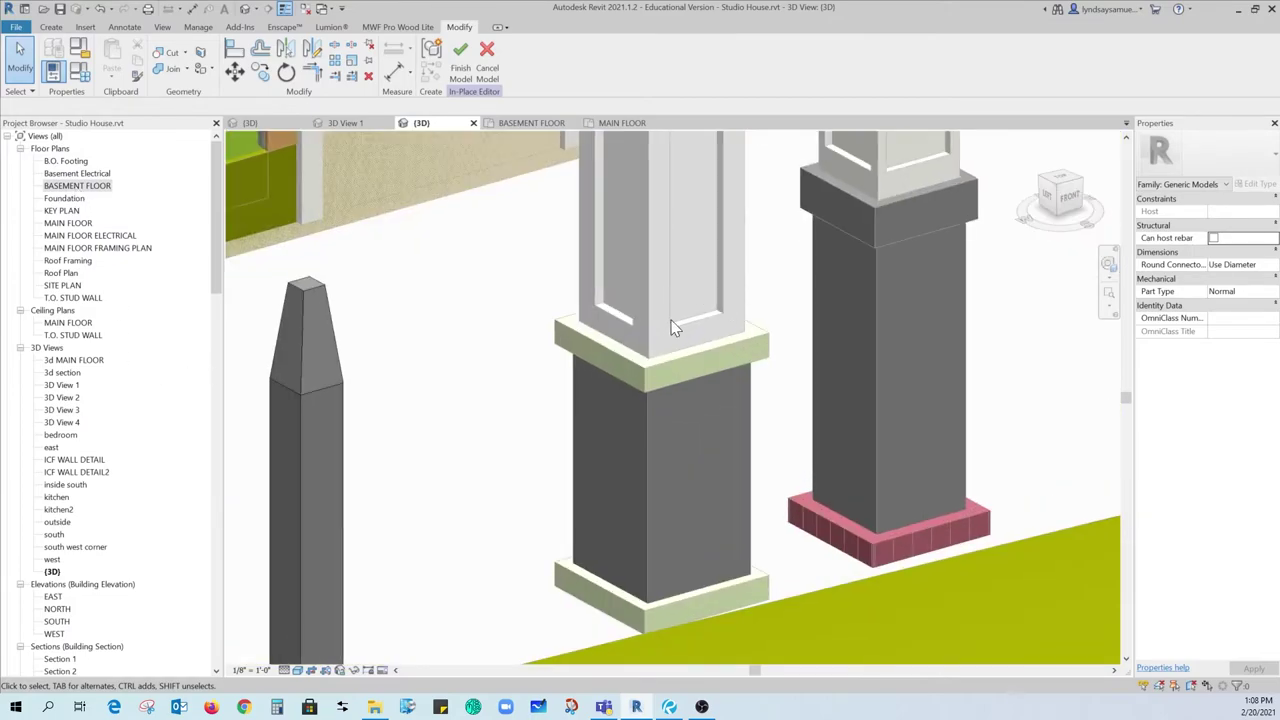
scroll(669, 333, down, 2)
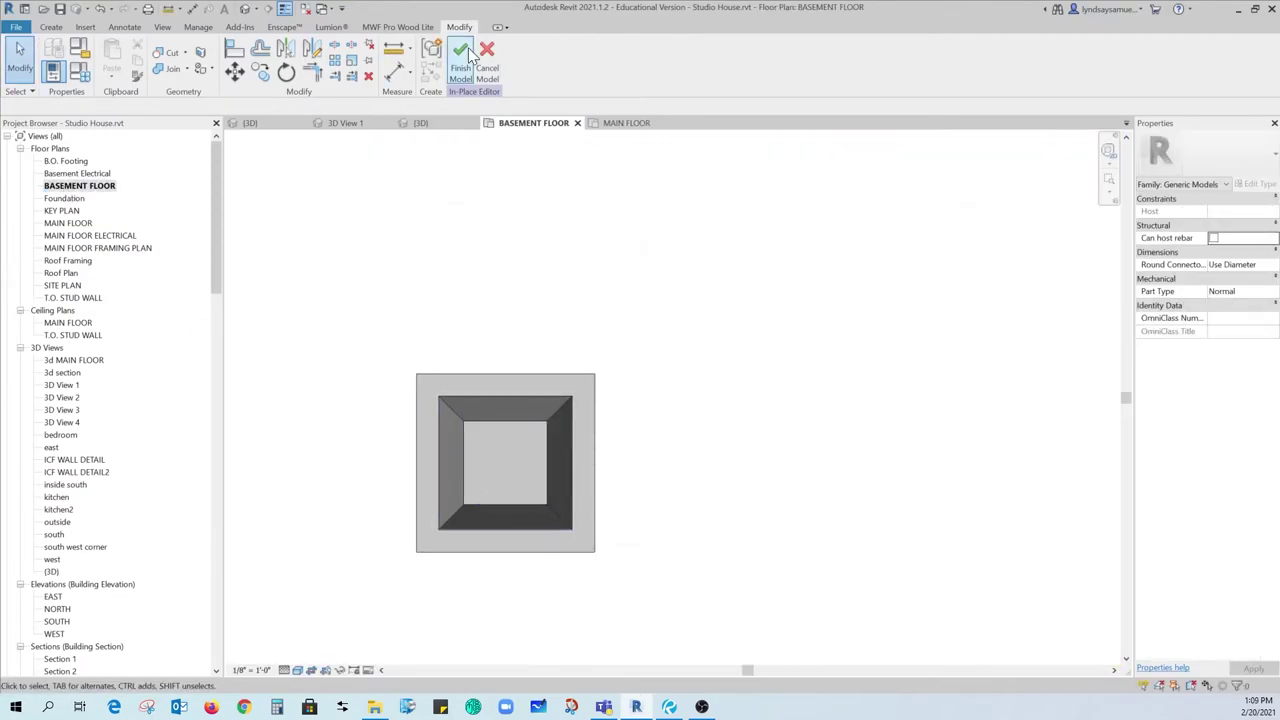
In the basement floor plan, start a void extrusion and sketch a rectangle about 4" by 1 1/2" across the base block's front edge
click(52, 28)
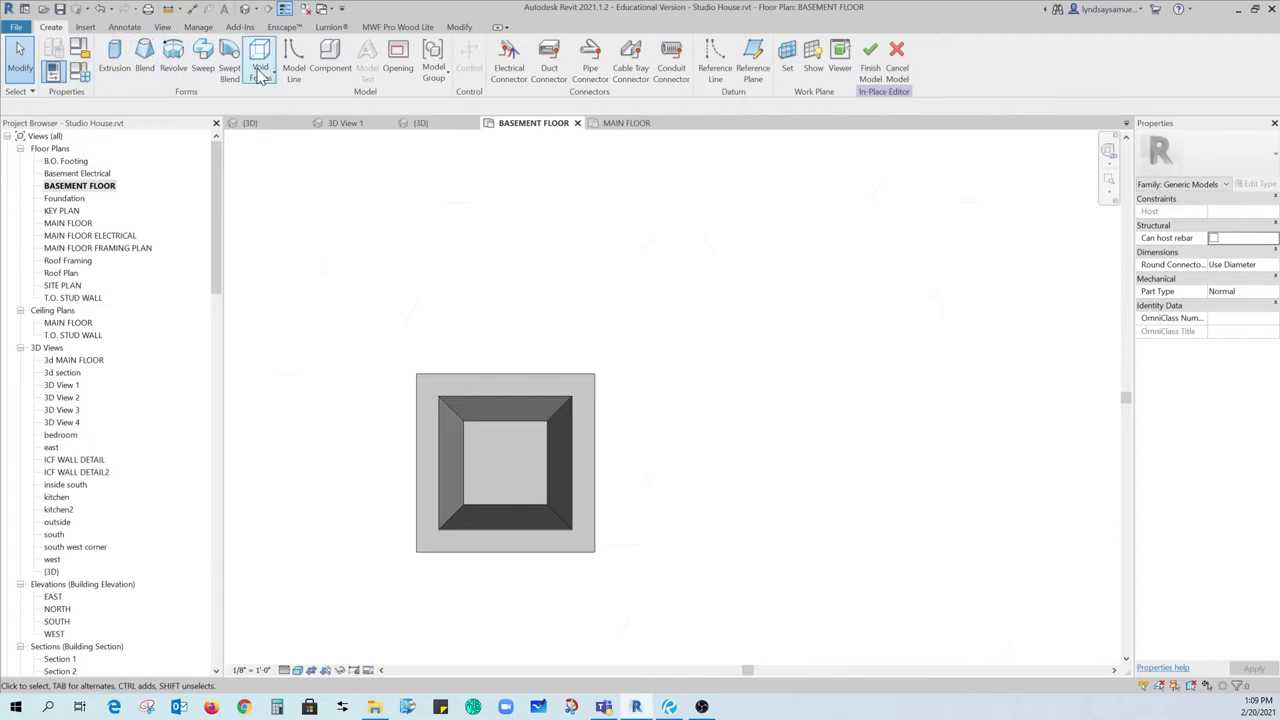
click(260, 75)
click(228, 100)
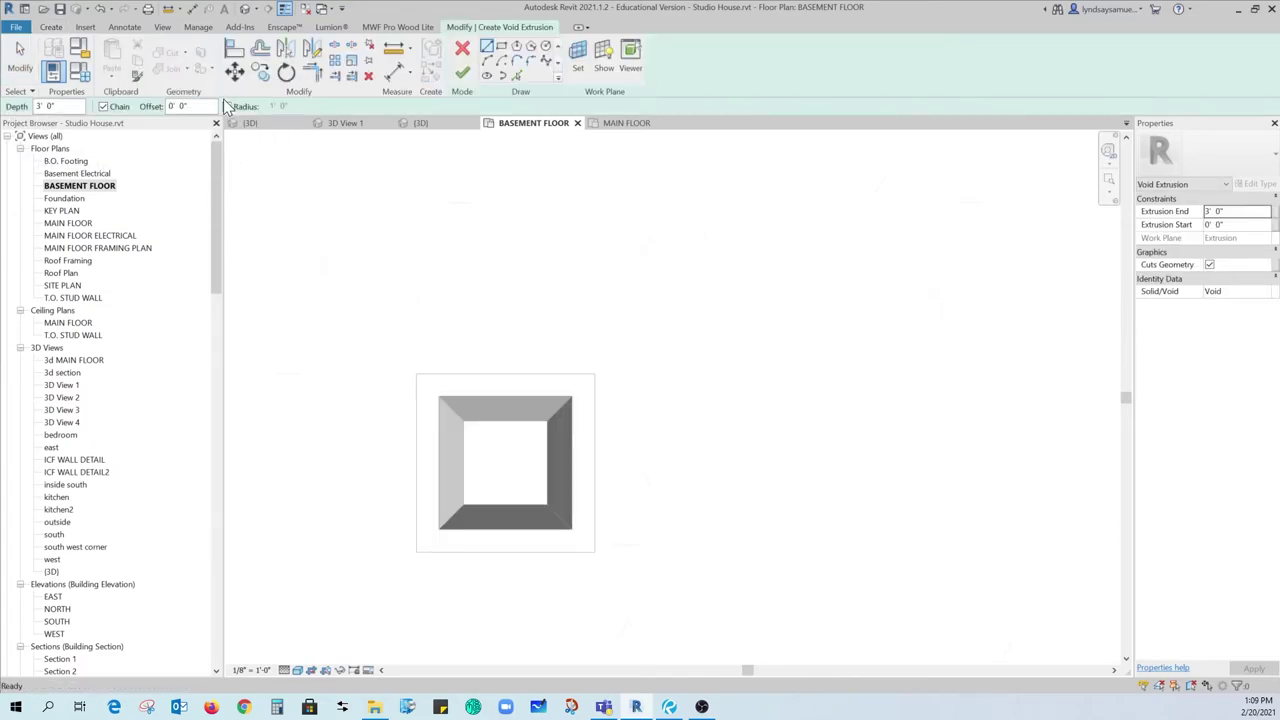
click(501, 47)
scroll(488, 558, up, 3)
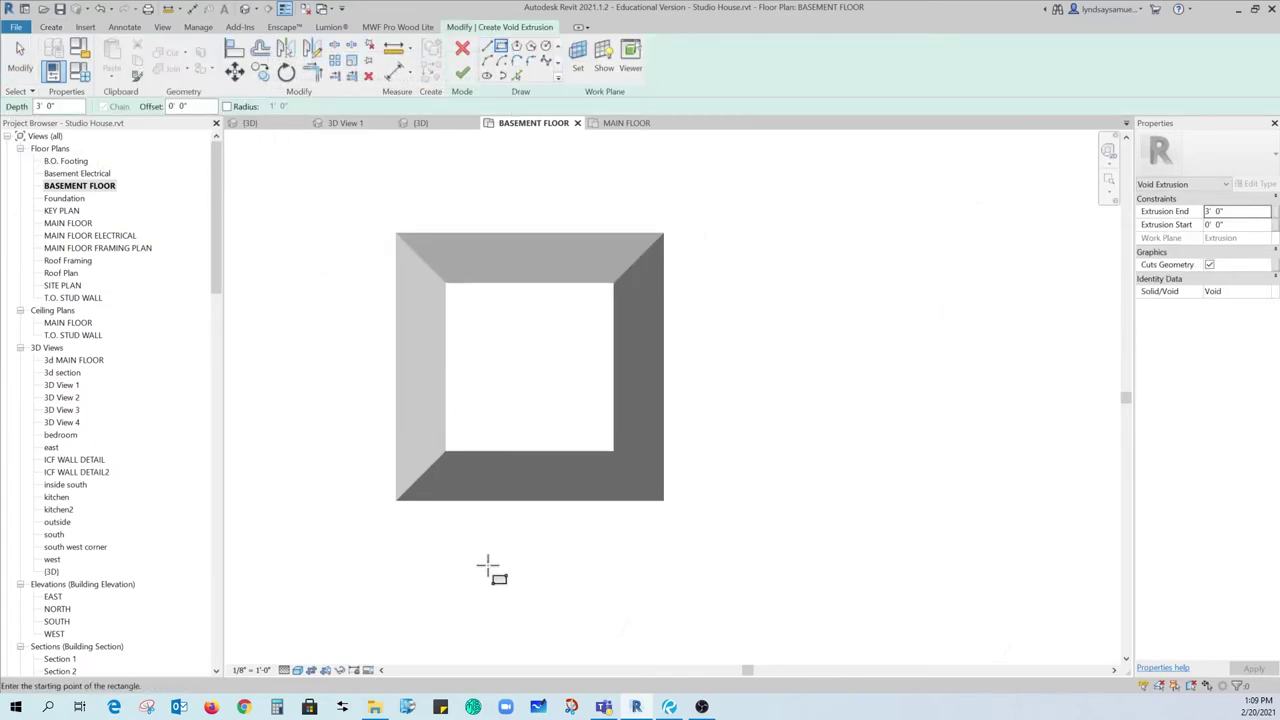
scroll(500, 556, down, 2)
click(445, 583)
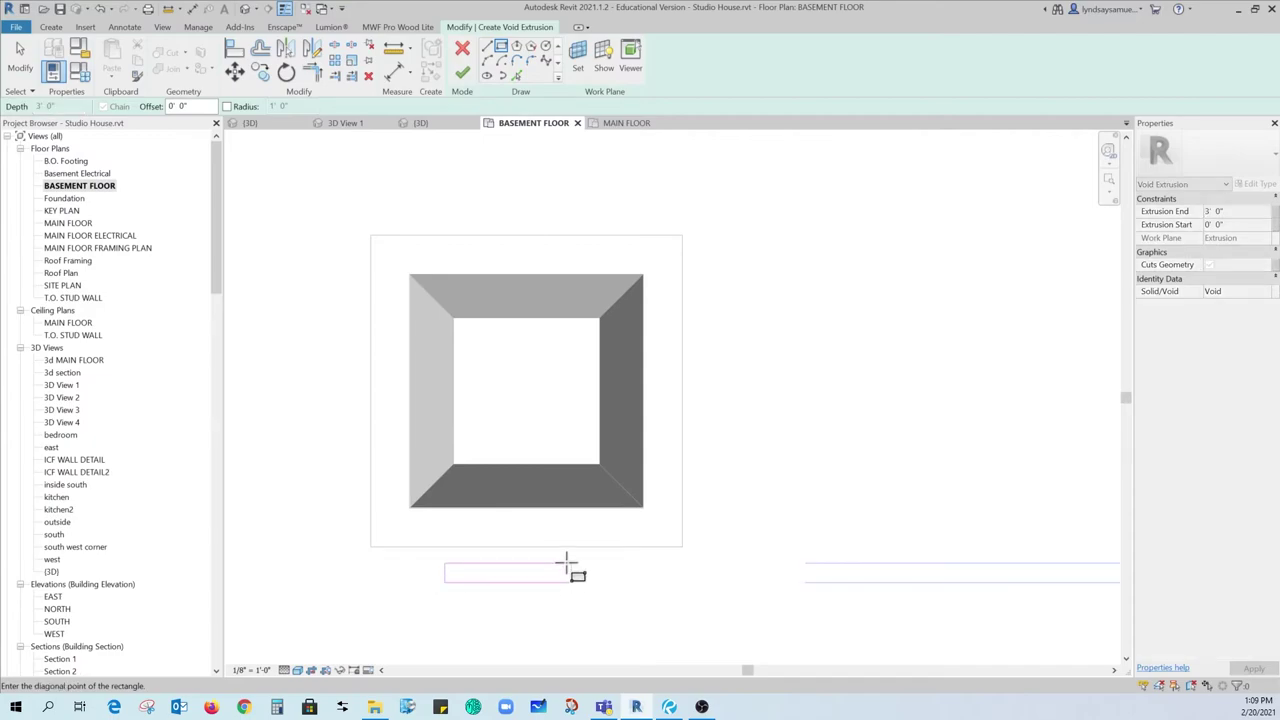
click(600, 525)
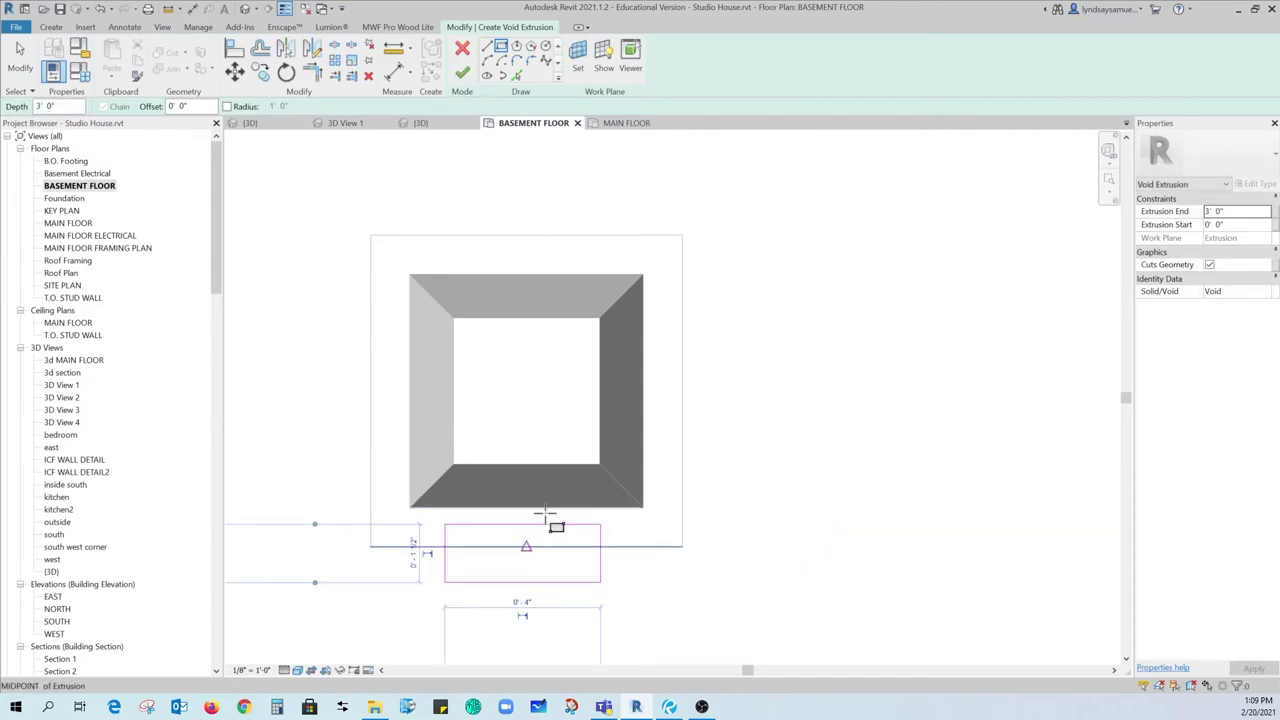
scroll(690, 525, down, 2)
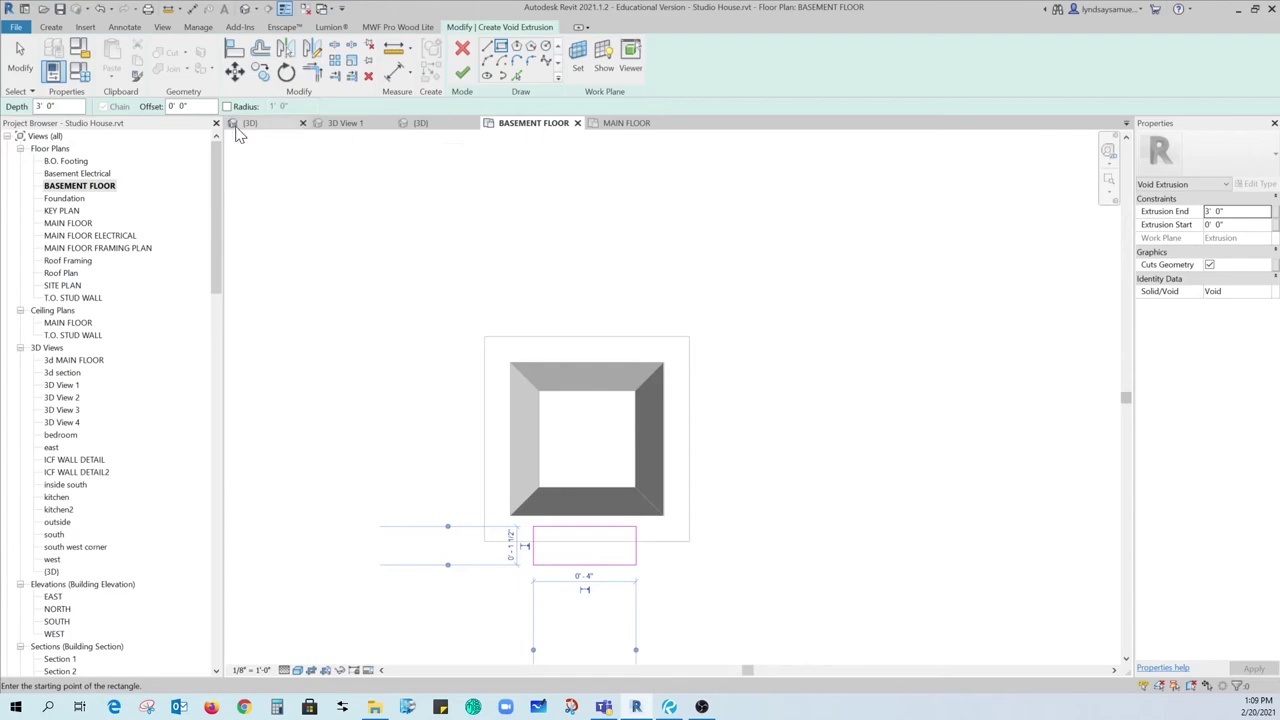
Stretch the void rectangle's post-side line inward so the sketch overlaps the post's front face
key(Tab)
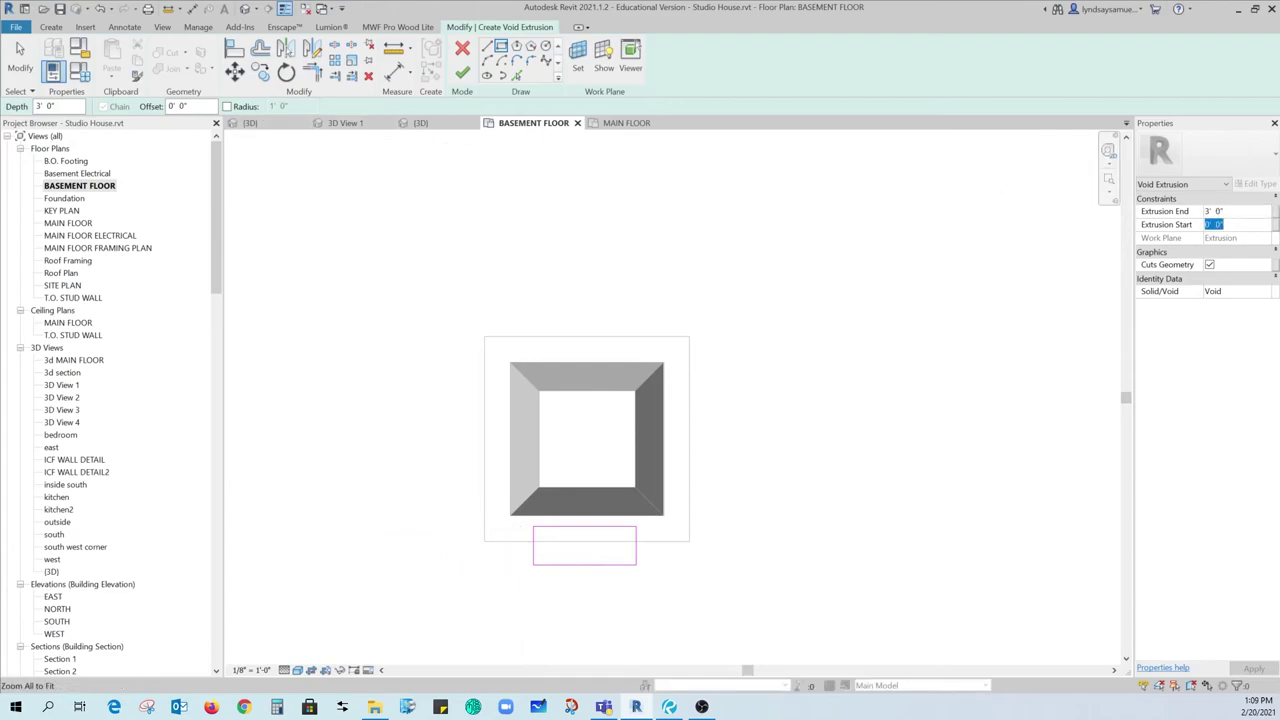
click(584, 527)
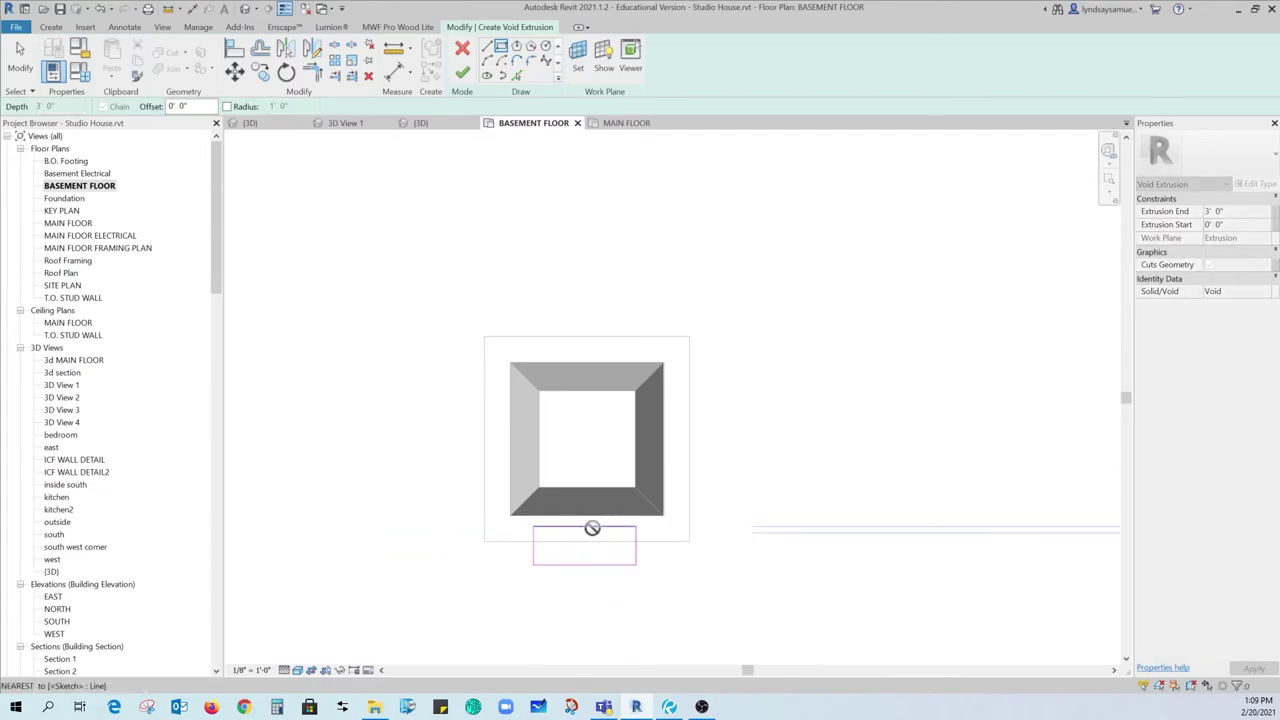
key(Escape)
key(Escape)
click(588, 528)
drag(588, 528, 592, 500)
click(842, 472)
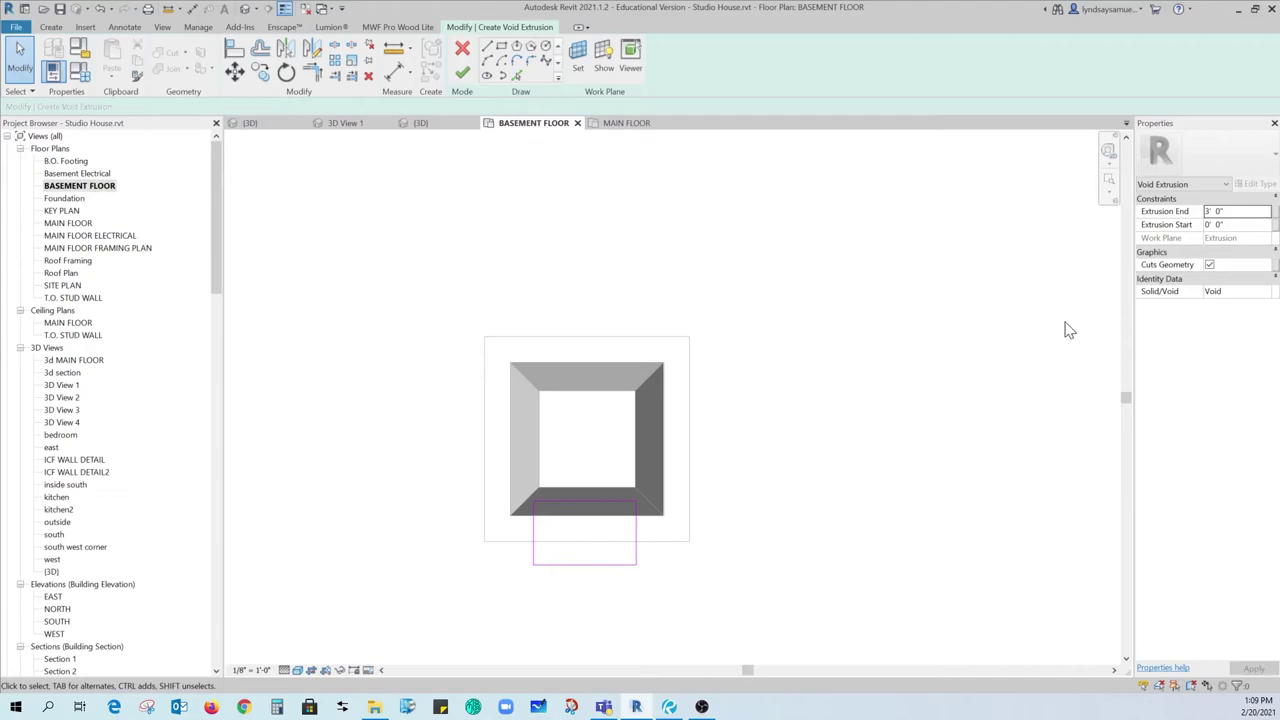
Set the void's extrusion start to 6" and end to 1', finish it, and check the recess in 3D
key(Tab)
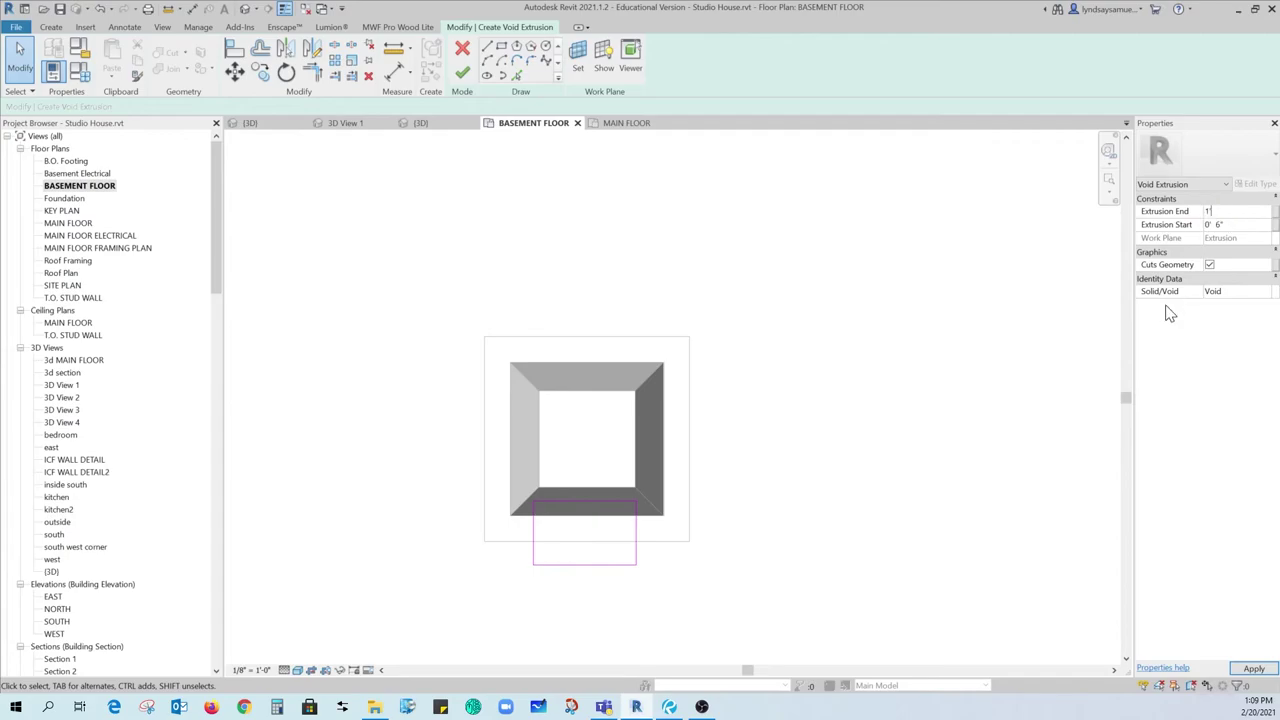
click(462, 72)
click(245, 8)
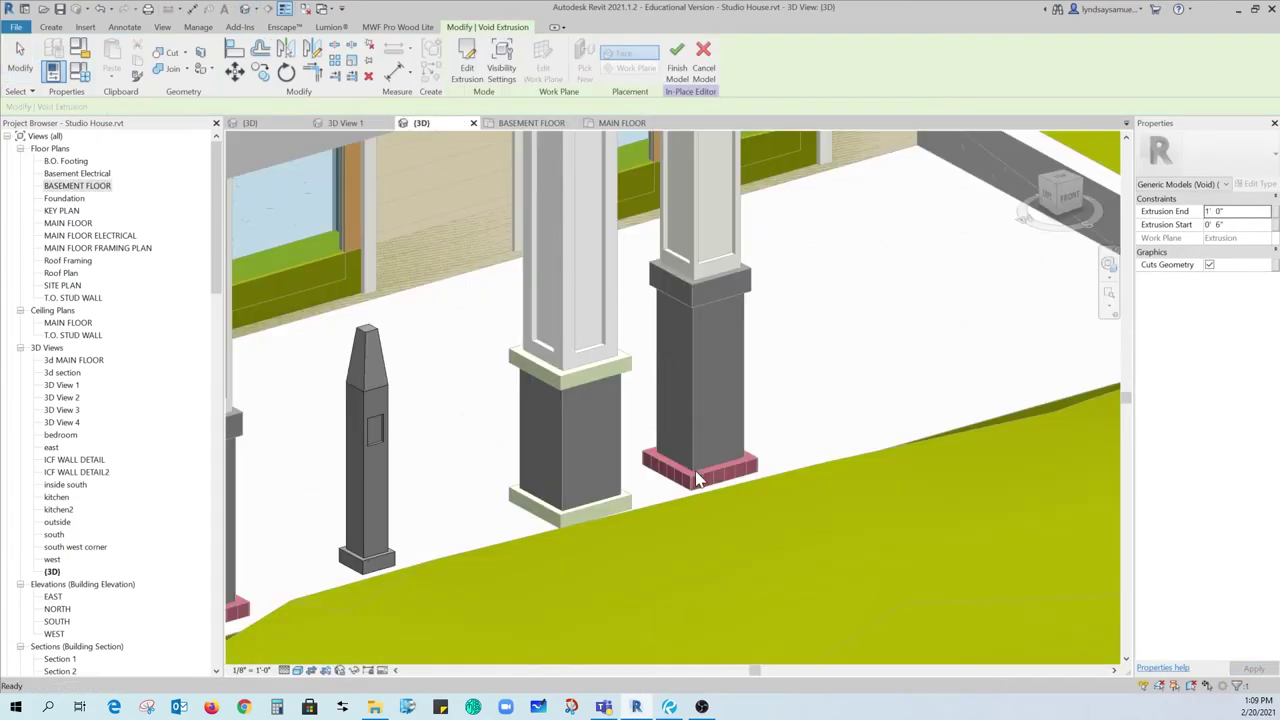
scroll(420, 419, up, 1)
middle_drag(418, 418, 583, 391)
scroll(535, 426, up, 5)
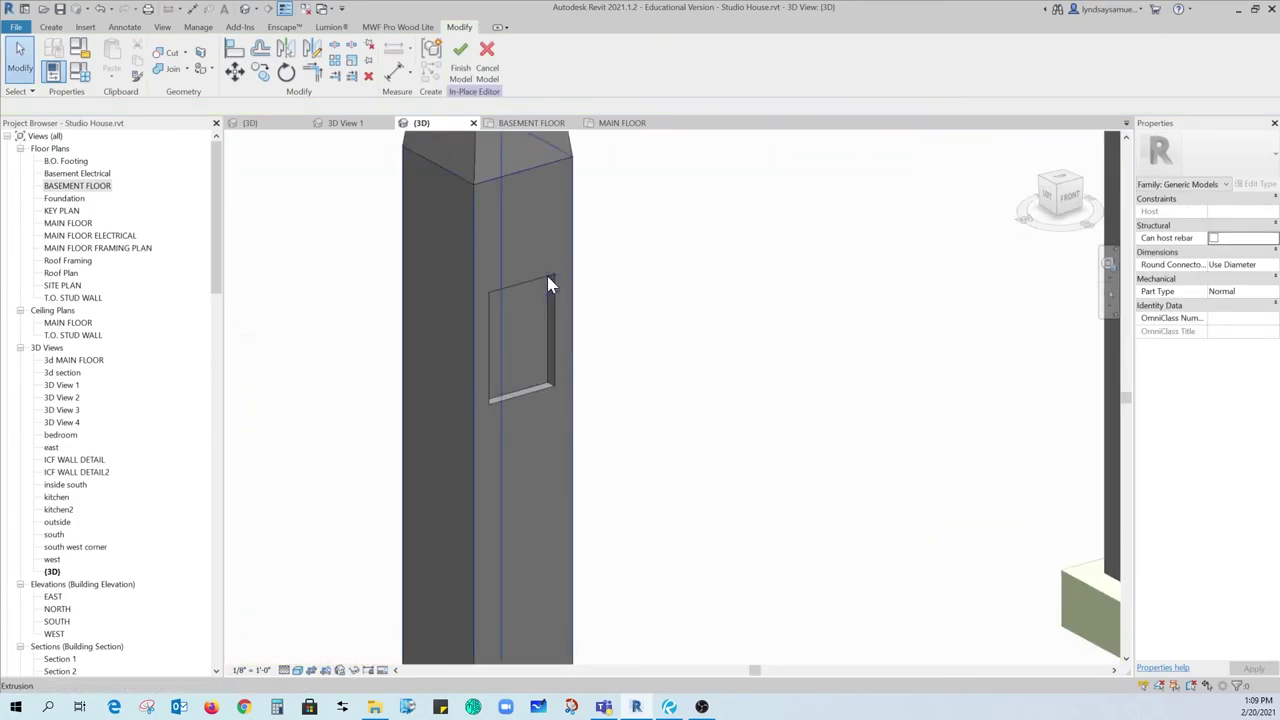
scroll(673, 329, down, 2)
Set the 3D view's visual style to Consistent Colors and stretch the void's bottom face down the post to lengthen the recess
click(298, 670)
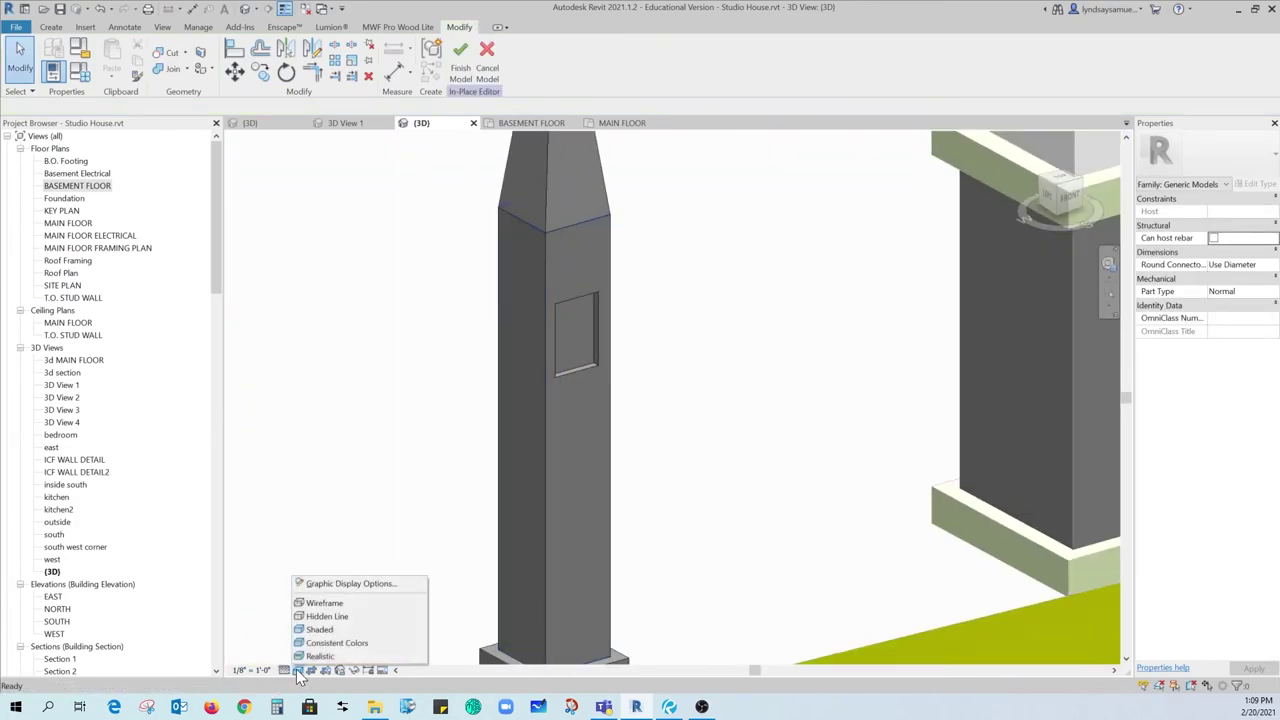
click(320, 643)
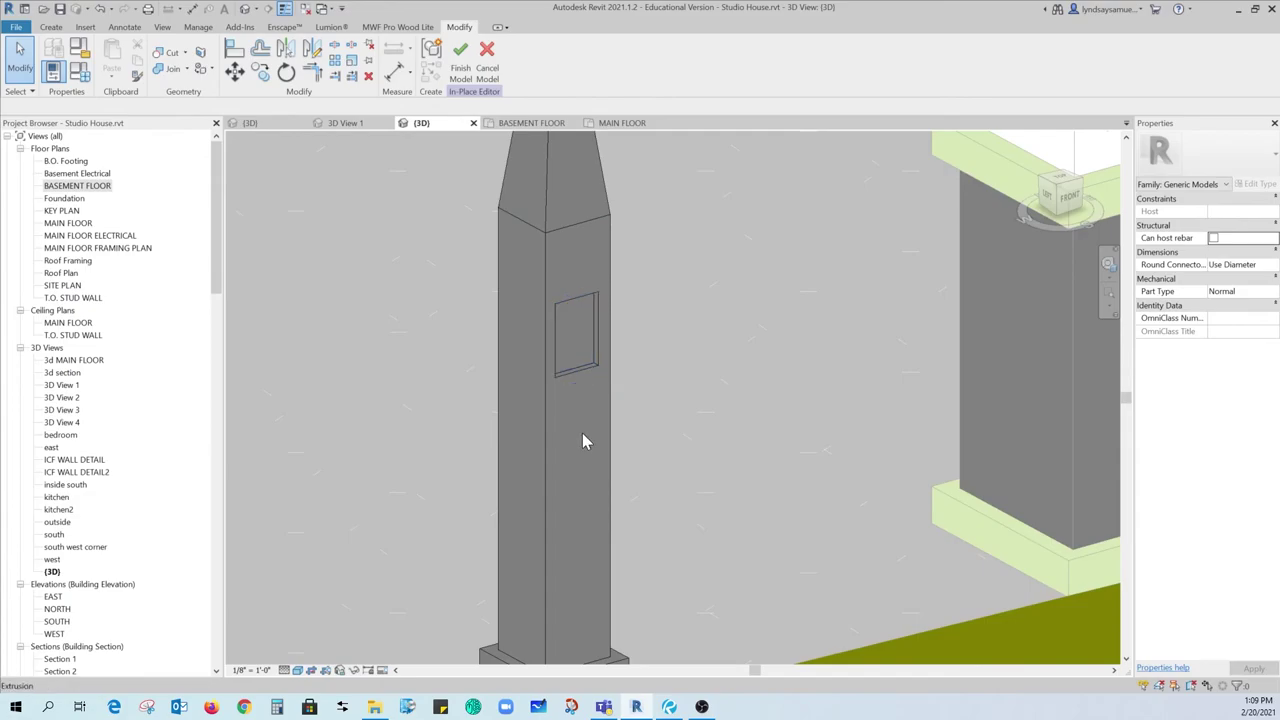
click(579, 378)
click(580, 381)
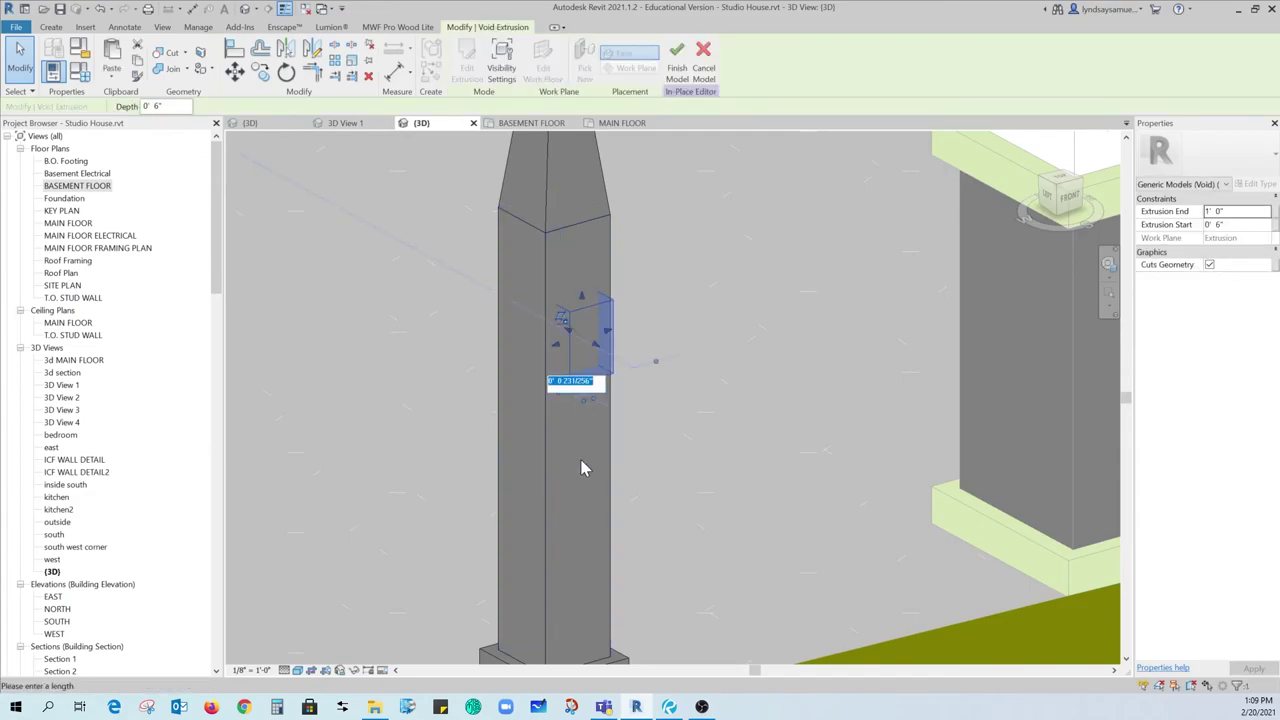
key(Escape)
click(583, 390)
scroll(583, 393, up, 5)
drag(568, 372, 562, 600)
scroll(776, 473, down, 5)
click(820, 474)
scroll(676, 341, down, 2)
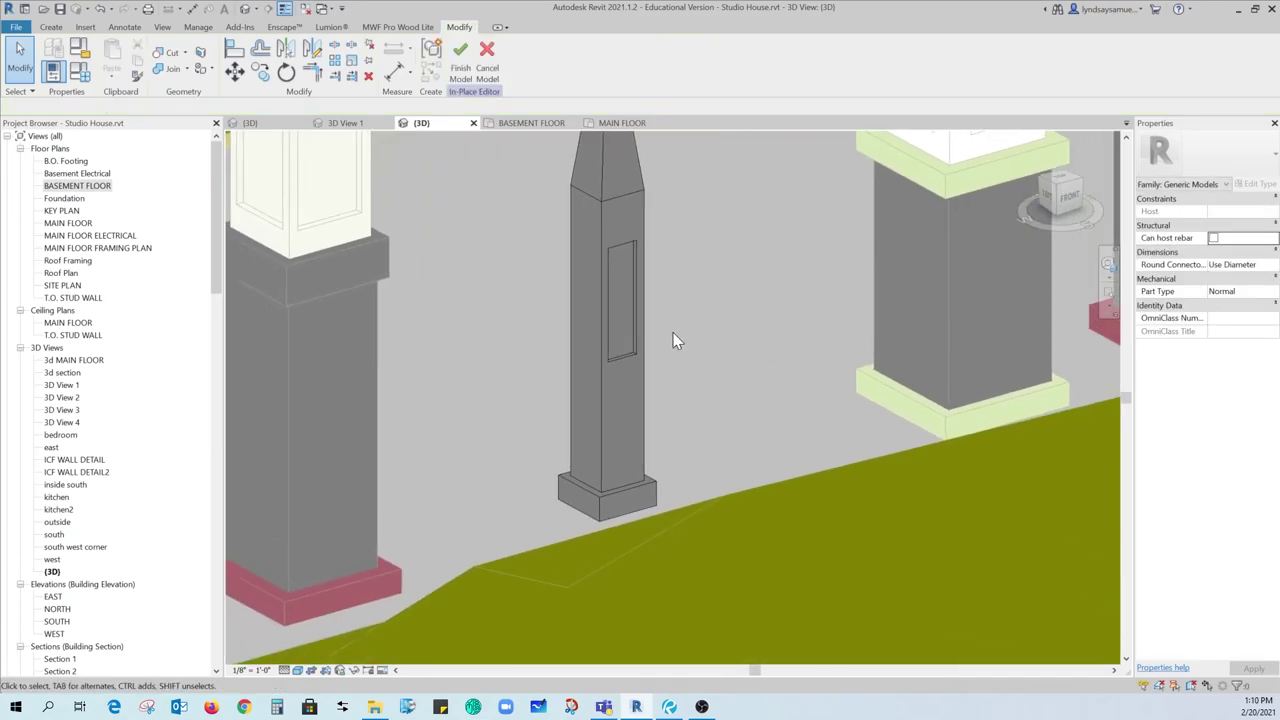
Review the whole column among the deck columns and finish the in-place model
middle_drag(357, 205, 503, 315)
scroll(887, 429, down, 2)
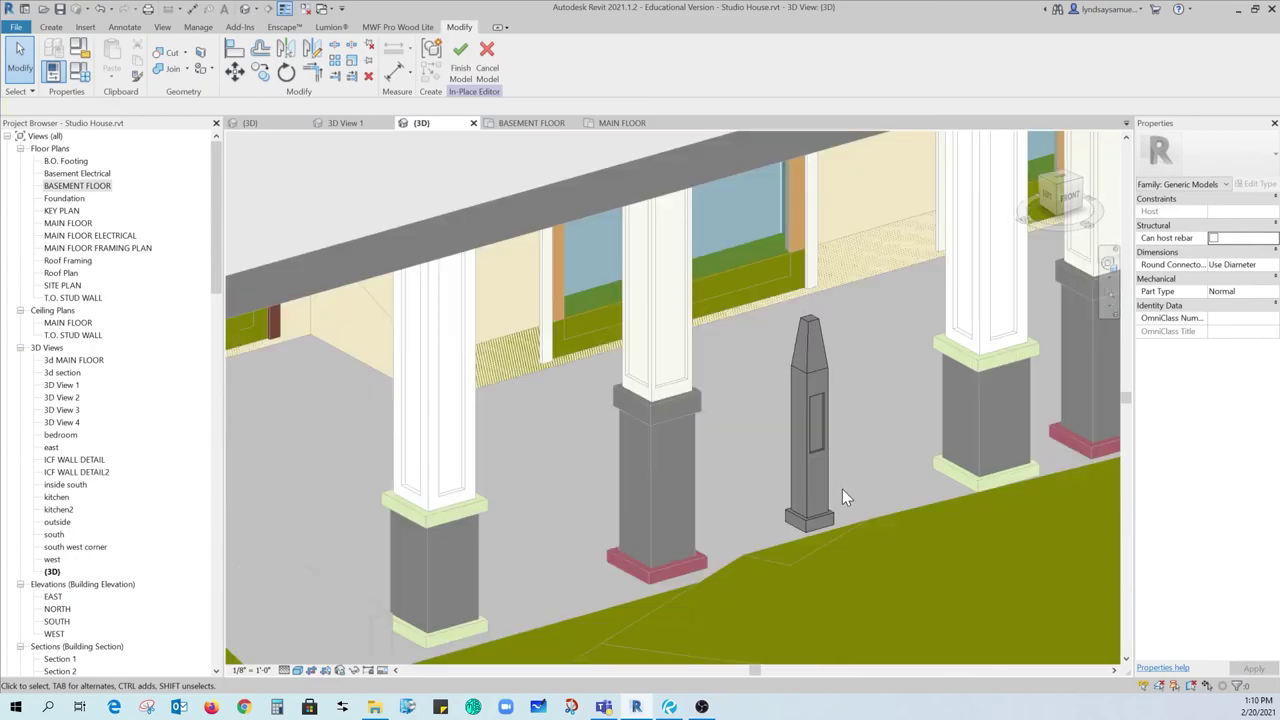
middle_drag(799, 472, 772, 412)
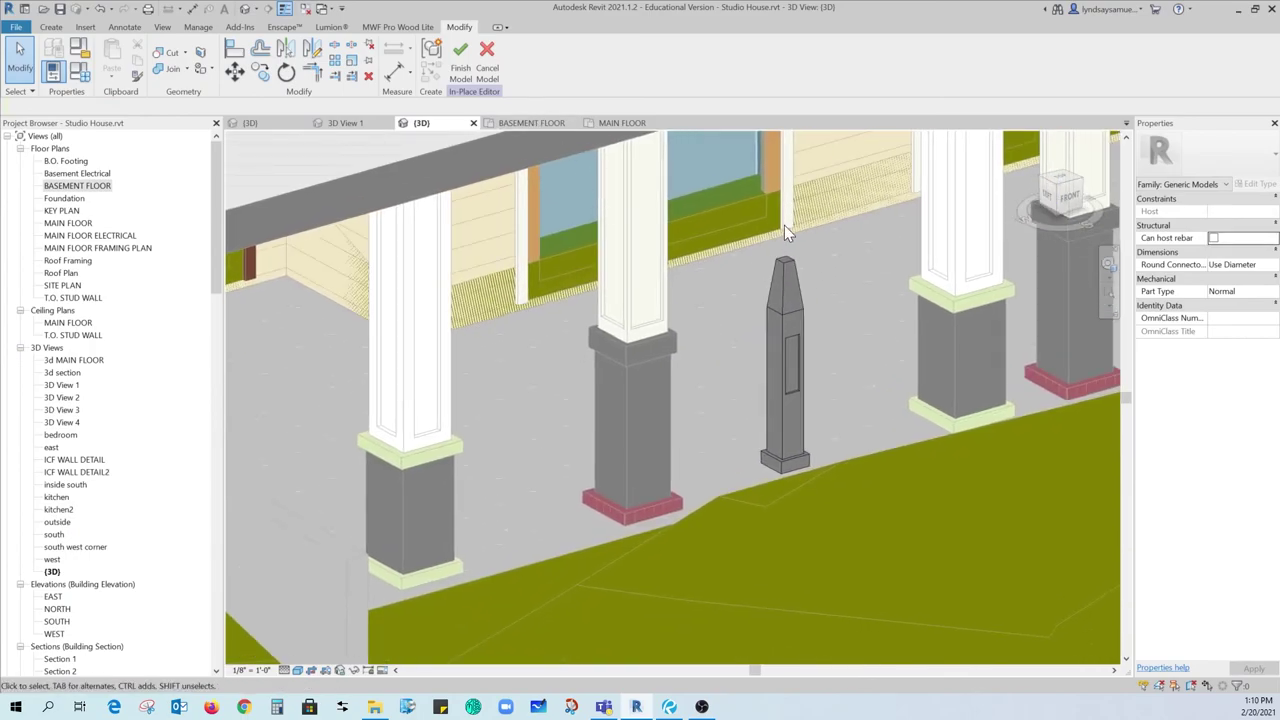
click(460, 55)
Set the 3D view's visual style to Realistic and view the custom column beside the other deck columns
scroll(445, 497, up, 3)
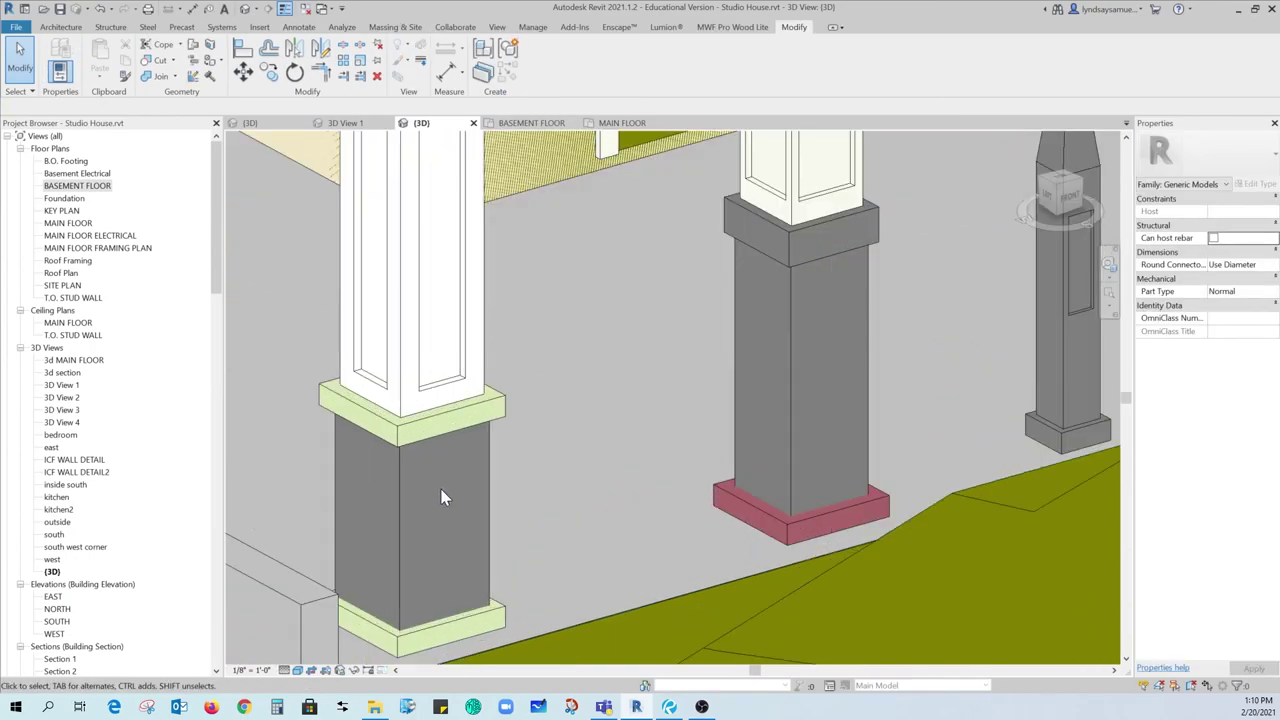
click(298, 670)
click(318, 656)
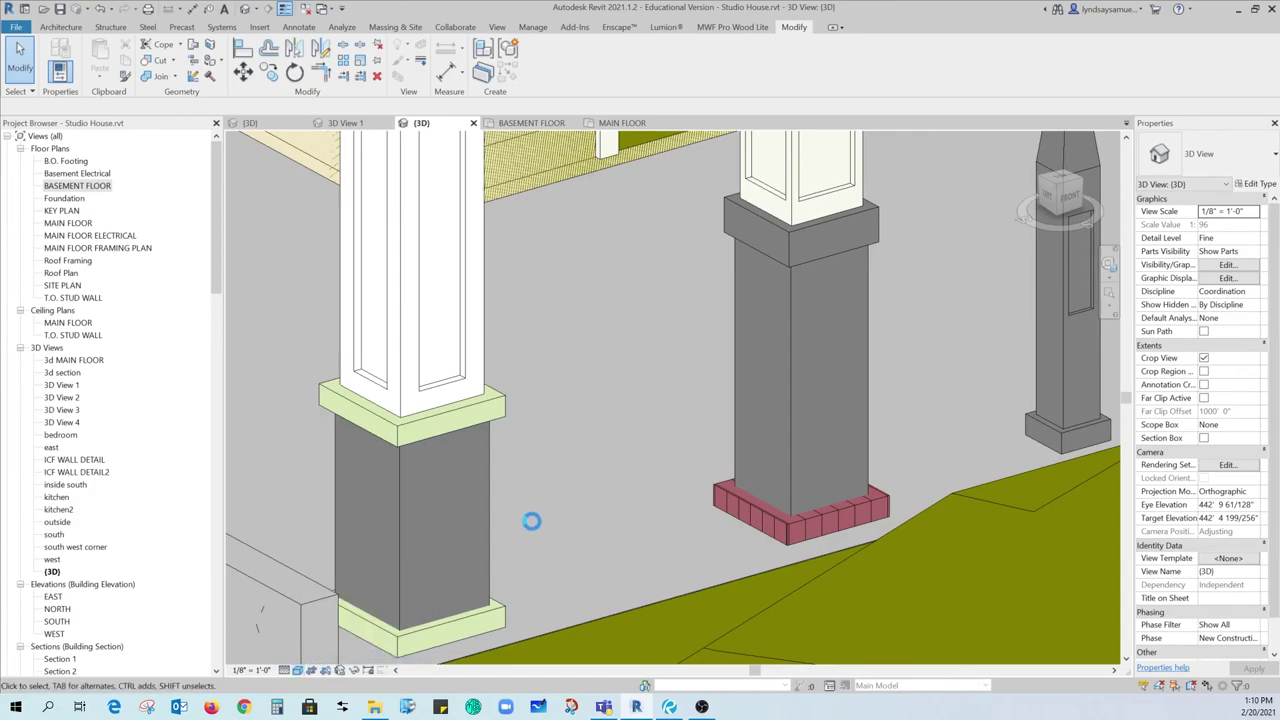
scroll(607, 504, down, 1)
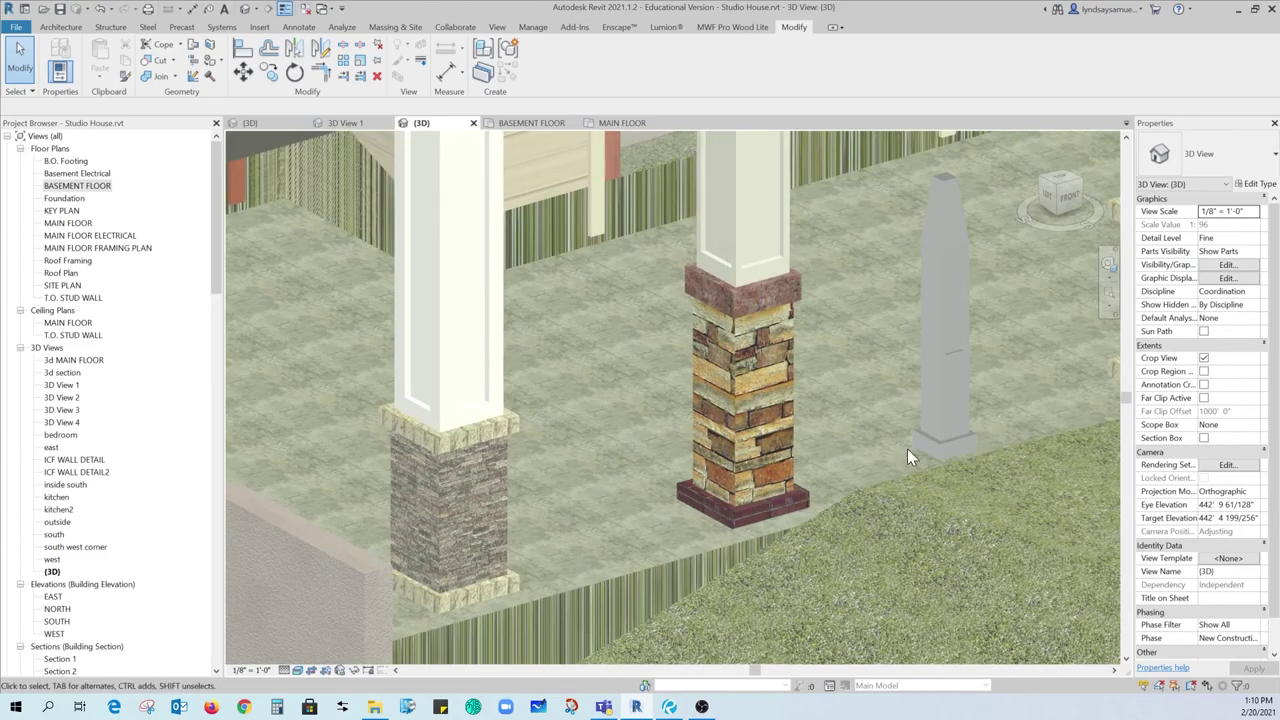
middle_drag(907, 448, 705, 502)
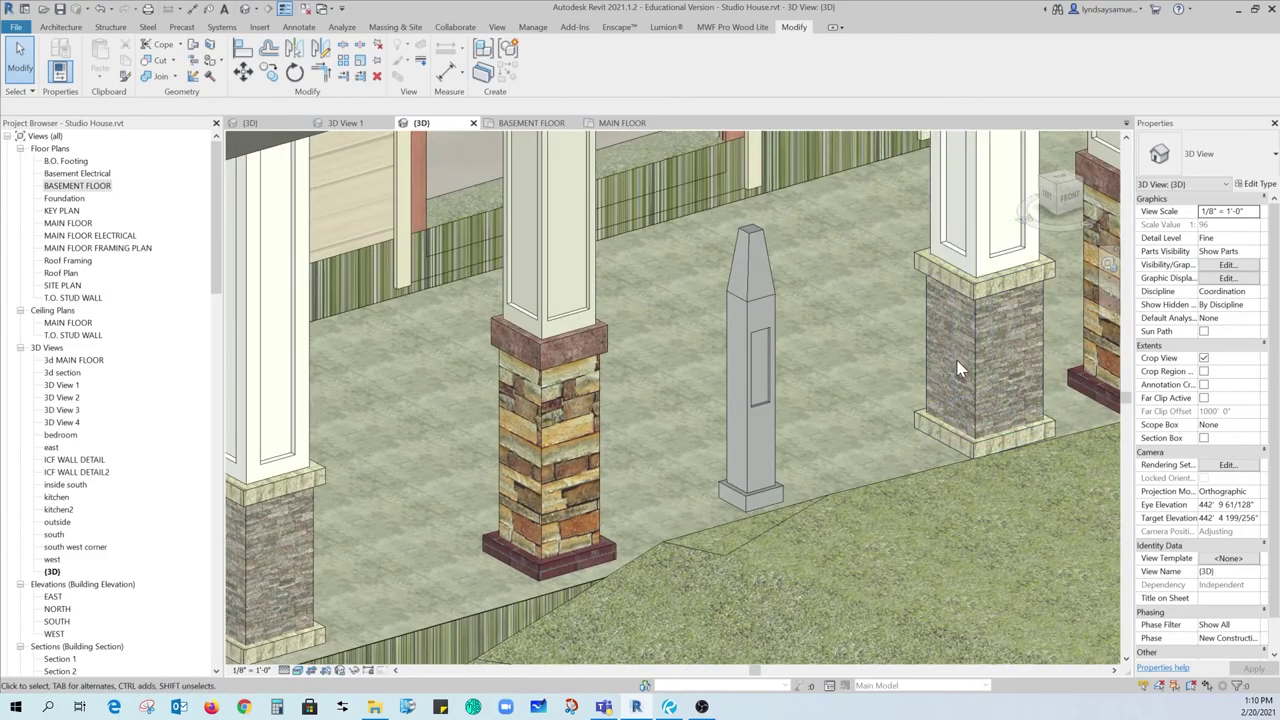
middle_drag(957, 361, 504, 408)
scroll(752, 366, down, 4)
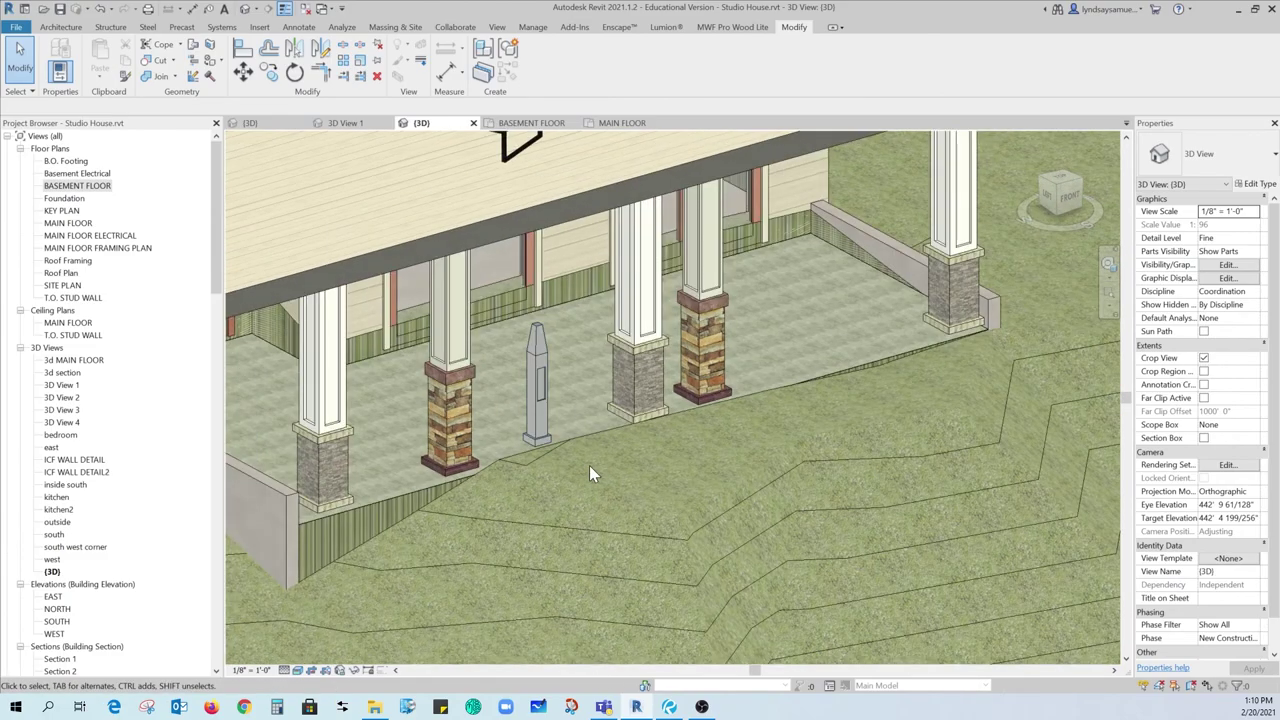